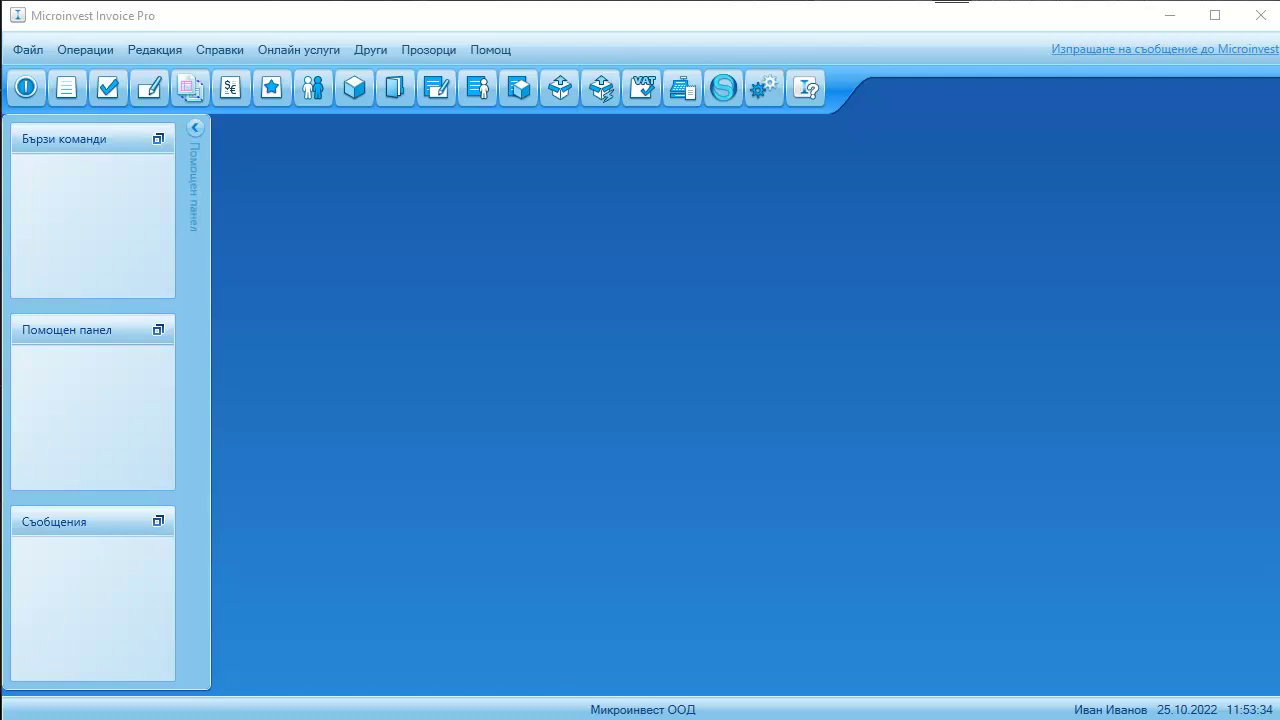
# - Start a new invoice with ГЕРГЬОВЧЕ ООД as the partner
pyautogui.click(87, 58)
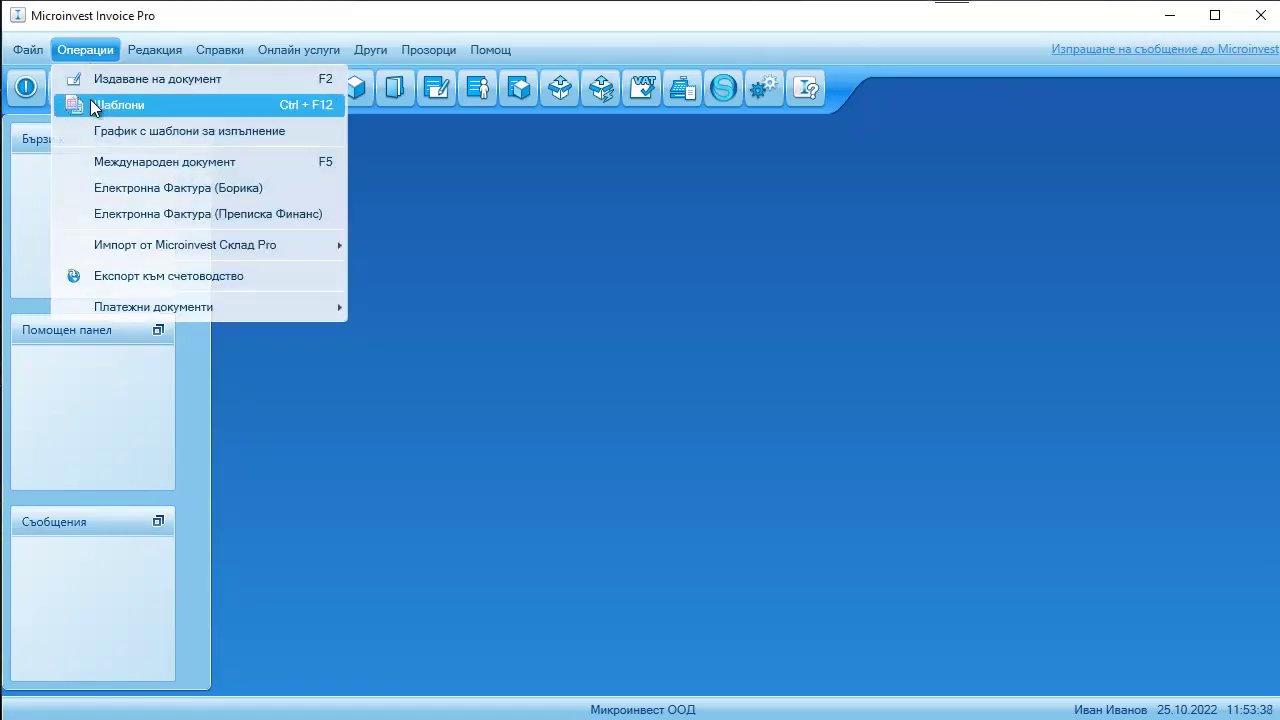
pyautogui.click(95, 106)
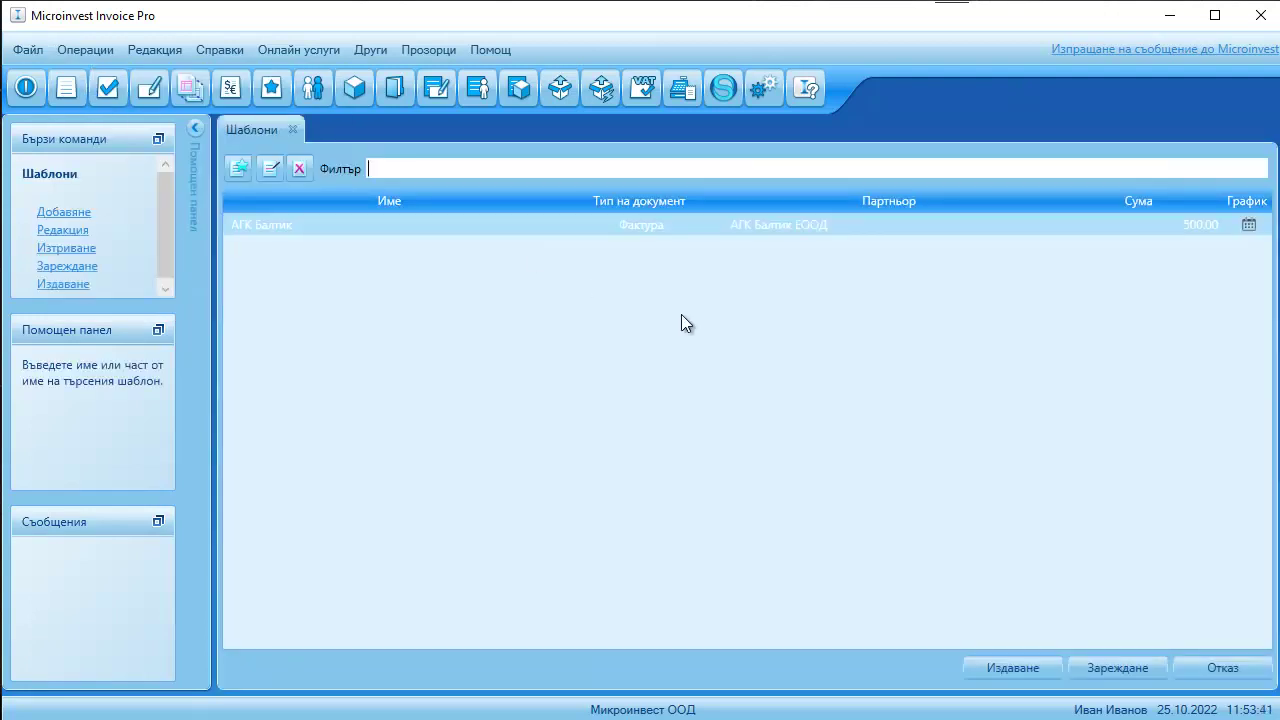
pyautogui.click(295, 130)
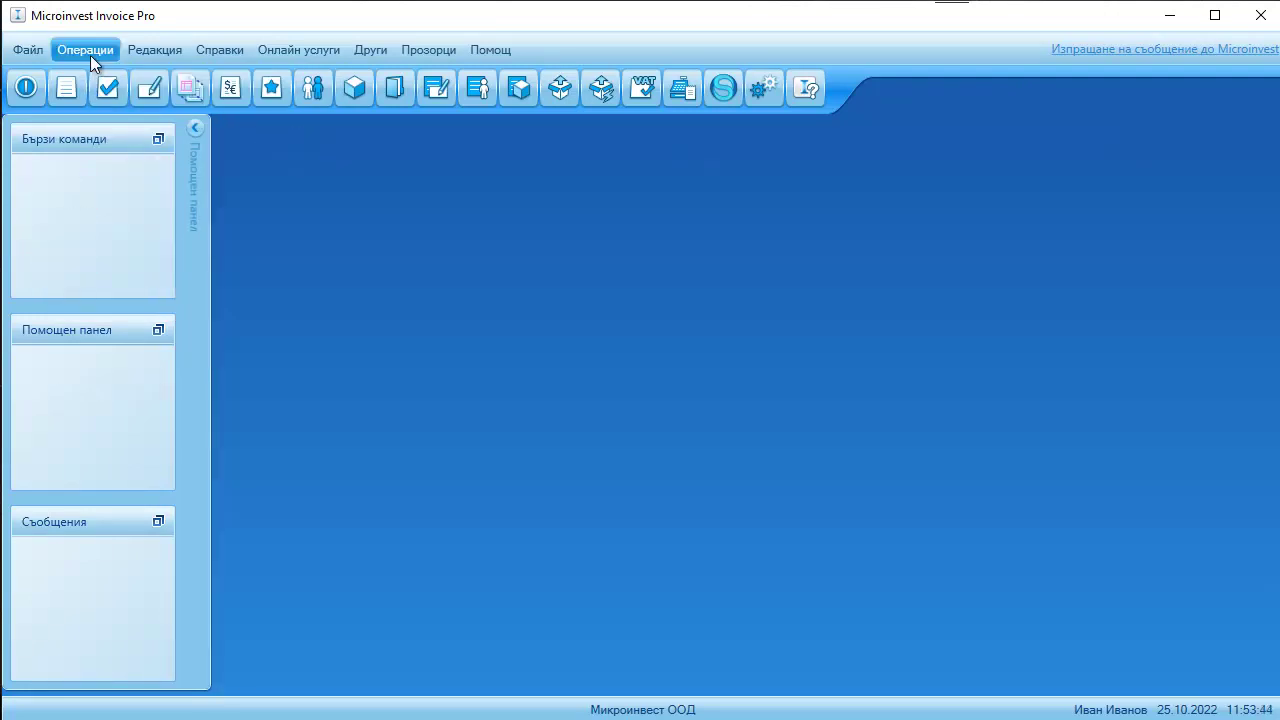
pyautogui.click(87, 53)
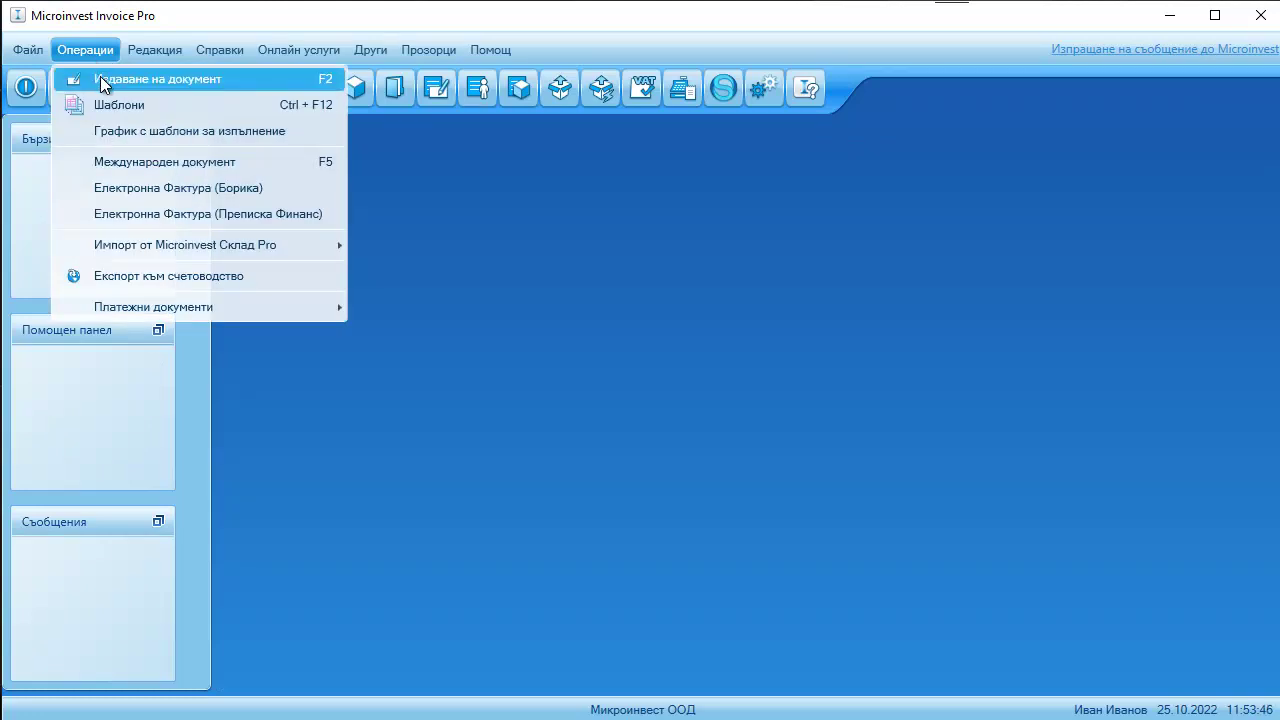
pyautogui.click(253, 82)
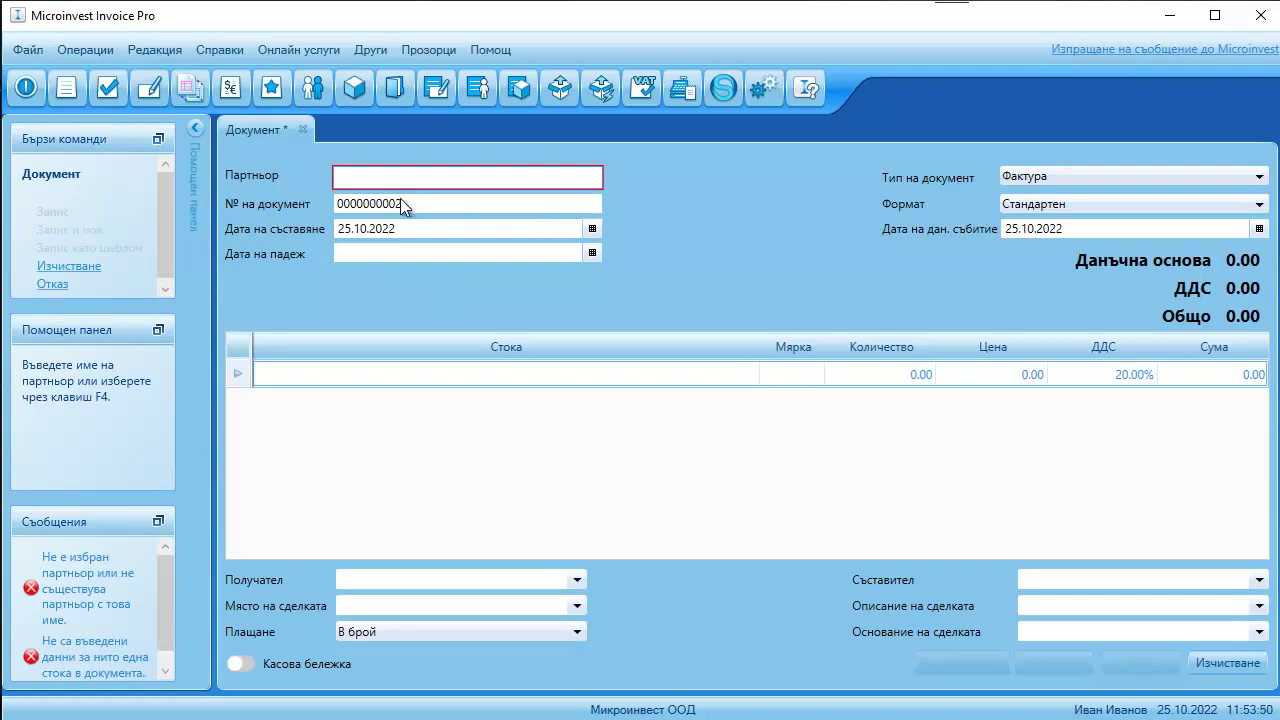
pyautogui.press('Return')
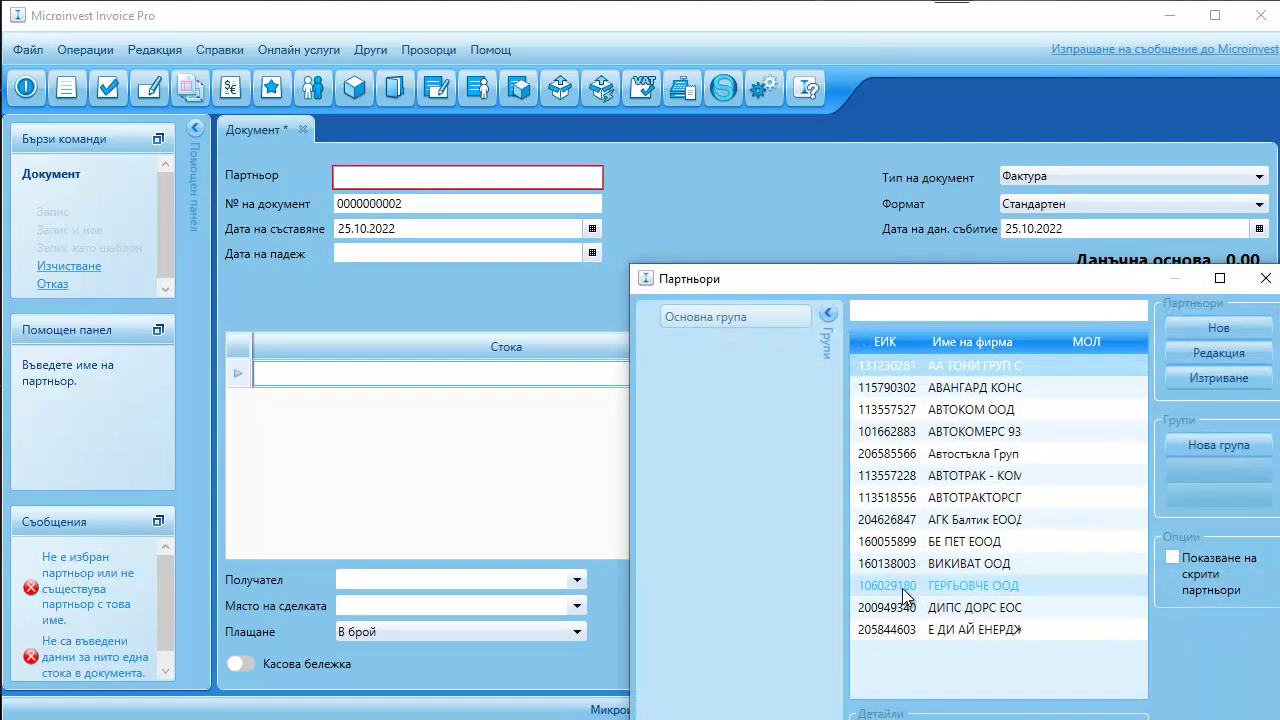
pyautogui.doubleClick(902, 588)
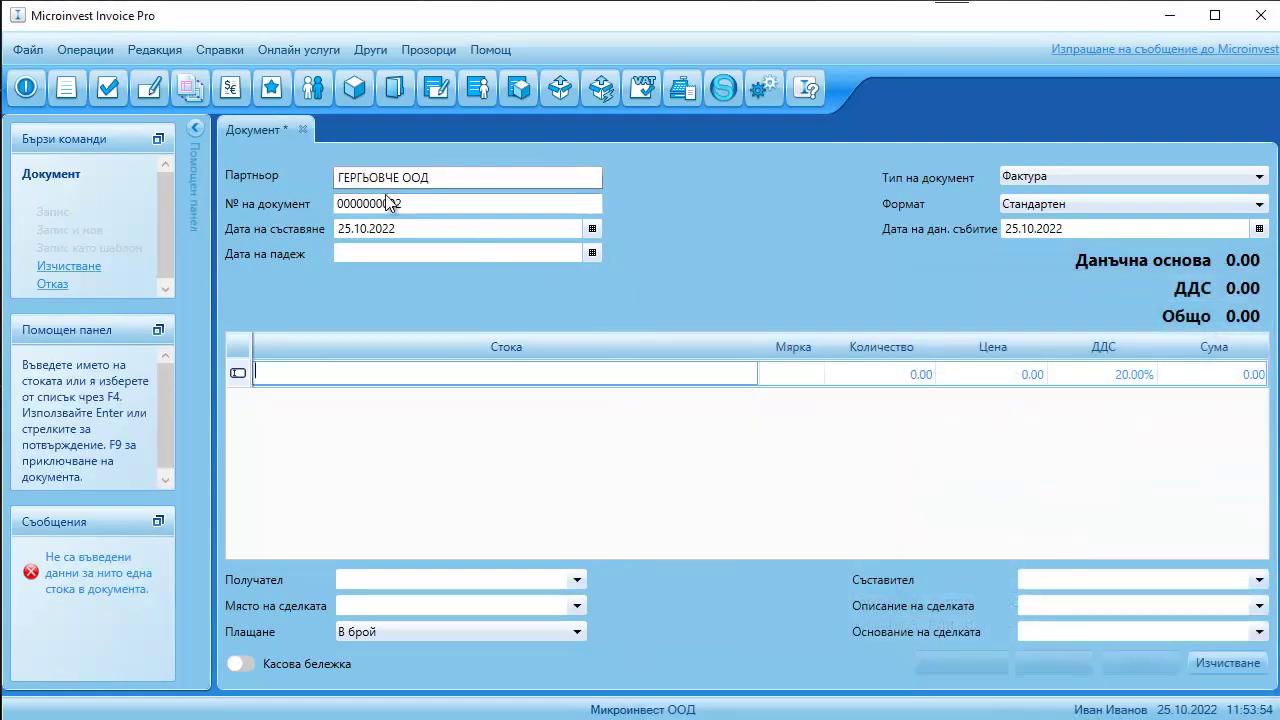
# - Add a Счетоводна услуга line with quantity 1, price 600 and 20% VAT
pyautogui.click(337, 375)
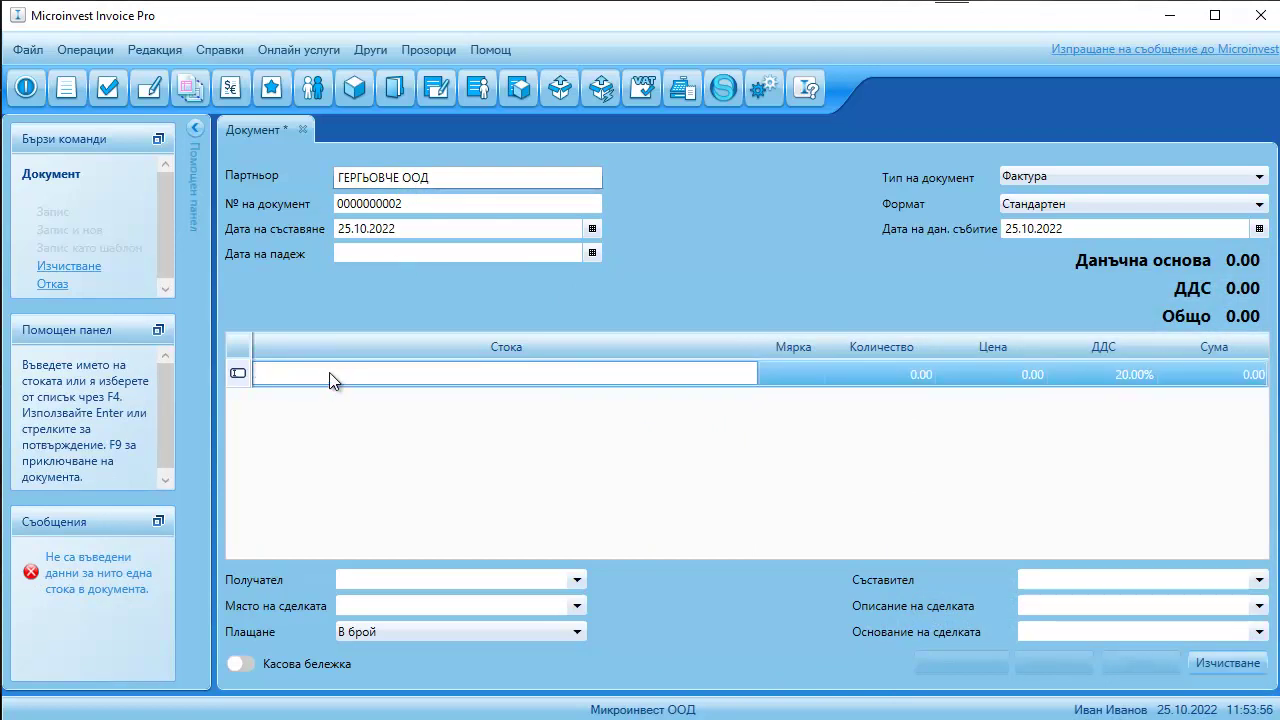
pyautogui.write('п')
pyautogui.press('BackSpace')
pyautogui.write('Счето')
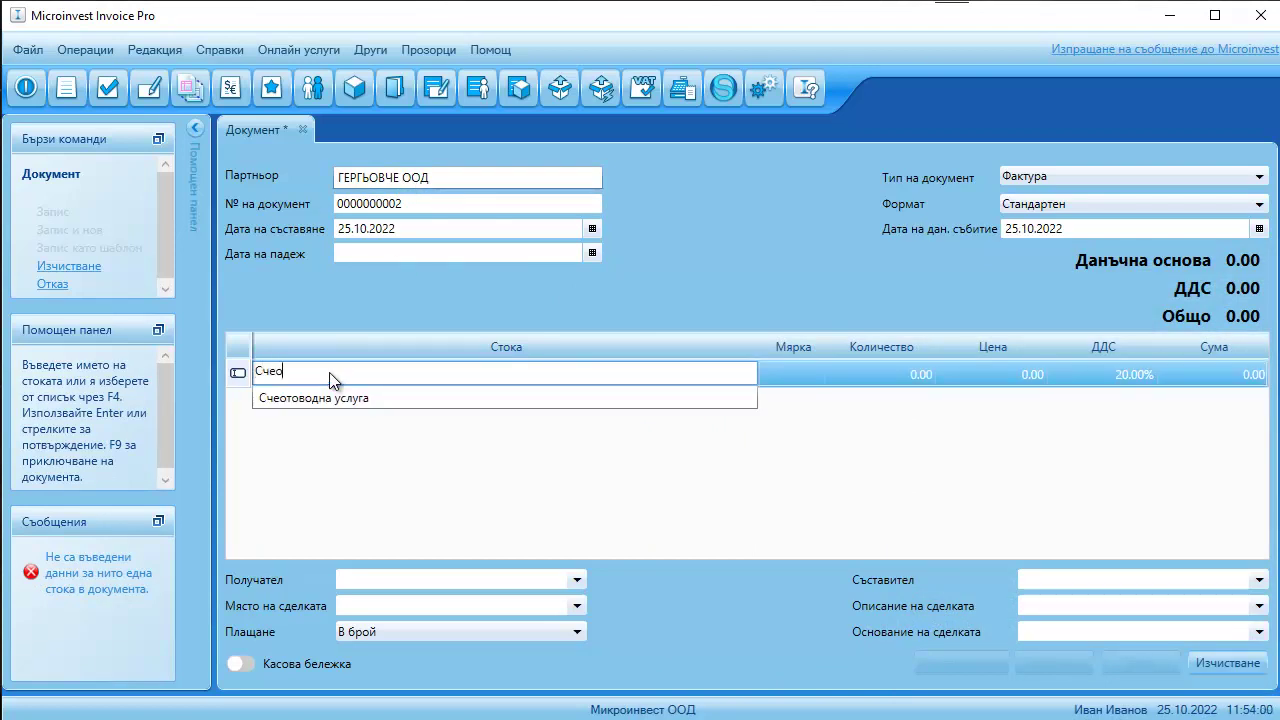
pyautogui.press('BackSpace')
pyautogui.press('BackSpace')
pyautogui.write('товодна услуга')
pyautogui.press('Return')
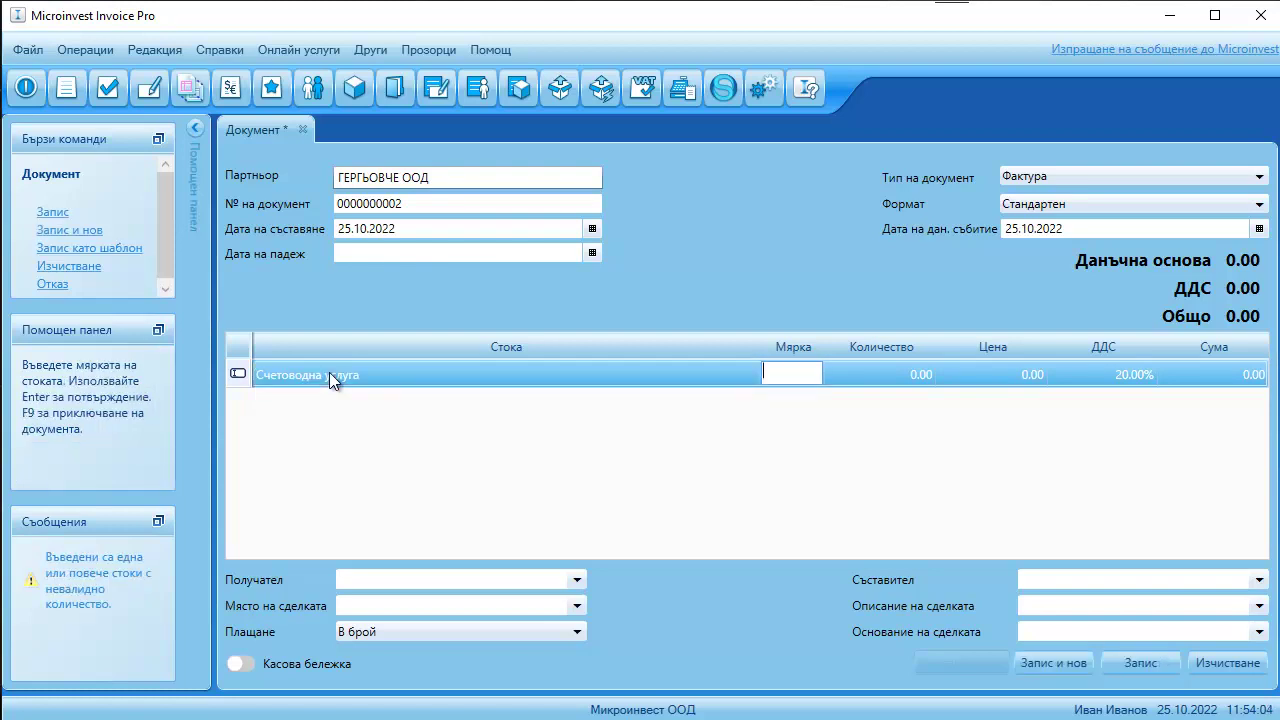
pyautogui.write('1')
pyautogui.press('Return')
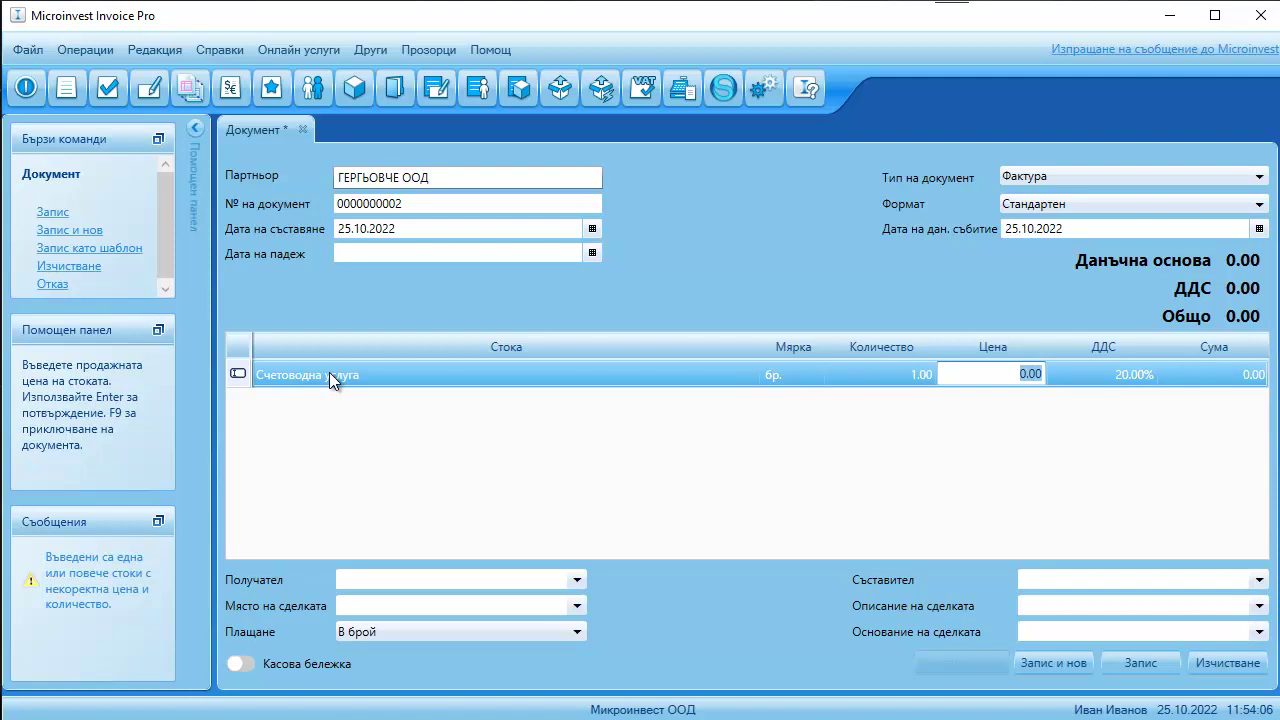
pyautogui.write('600')
pyautogui.press('Return')
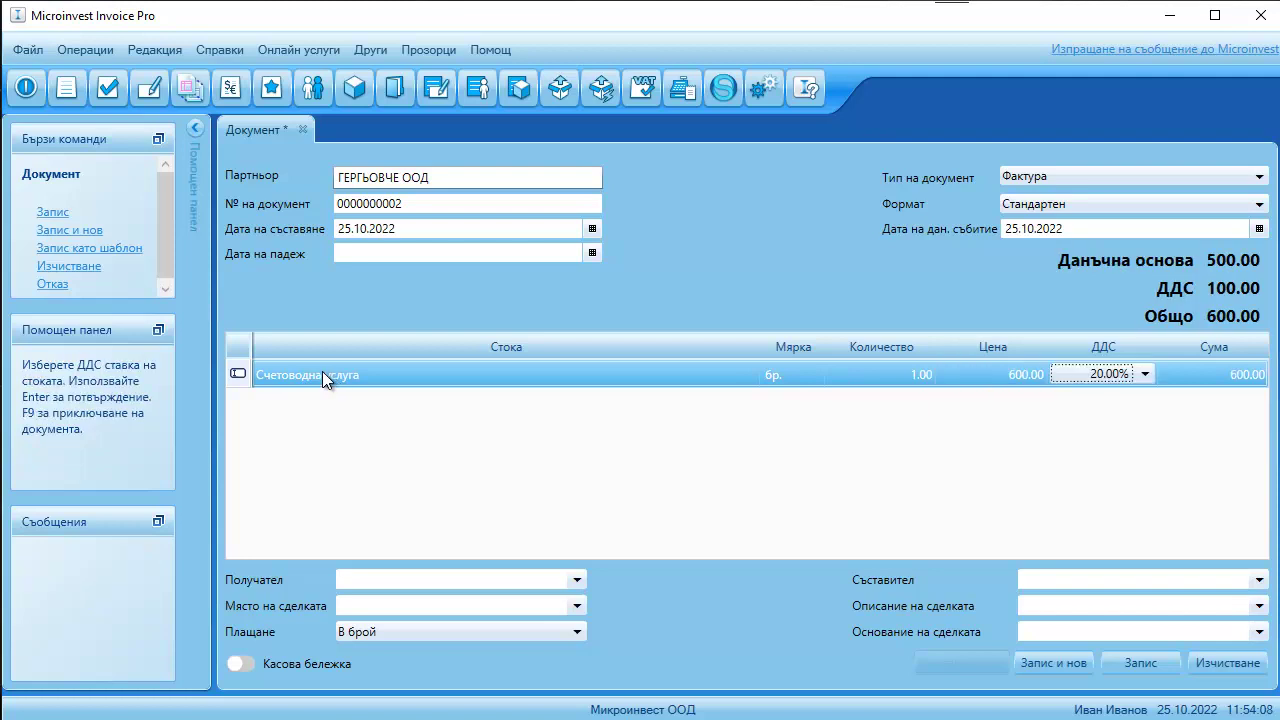
pyautogui.press('Return')
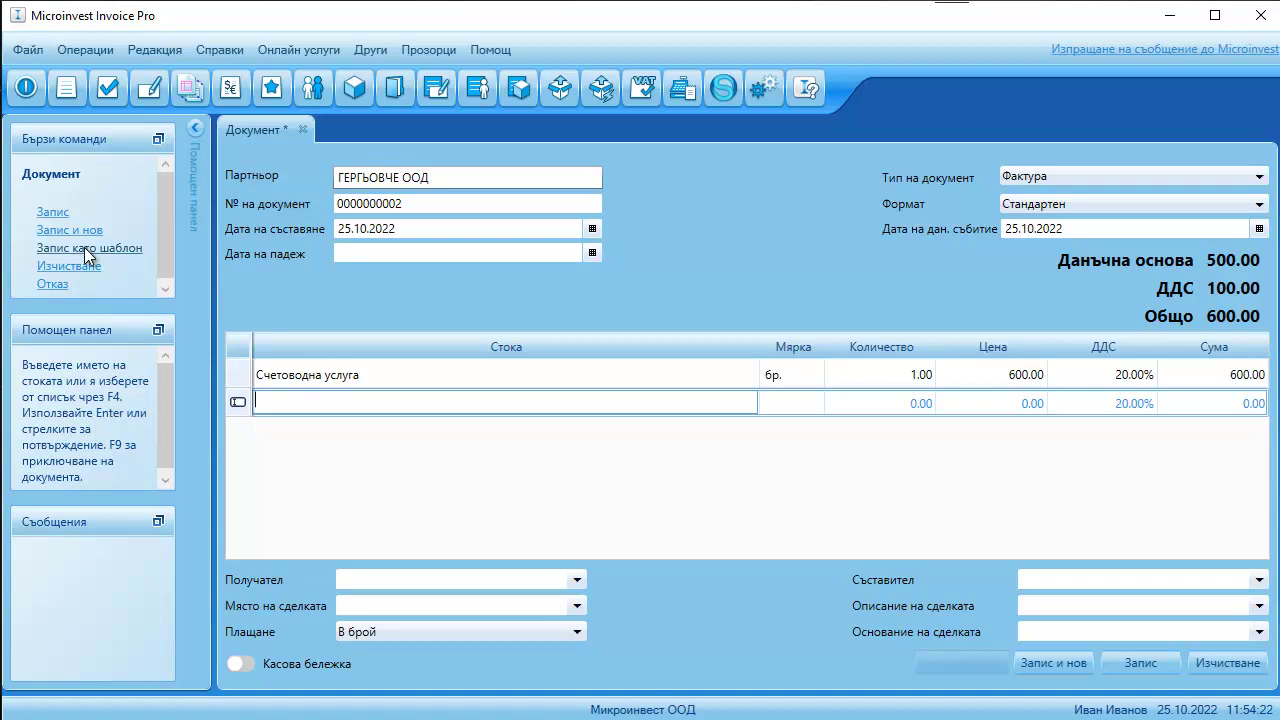
# - Save the invoice as template 'Гергьовче', adding month and year to the item name
pyautogui.click(139, 252)
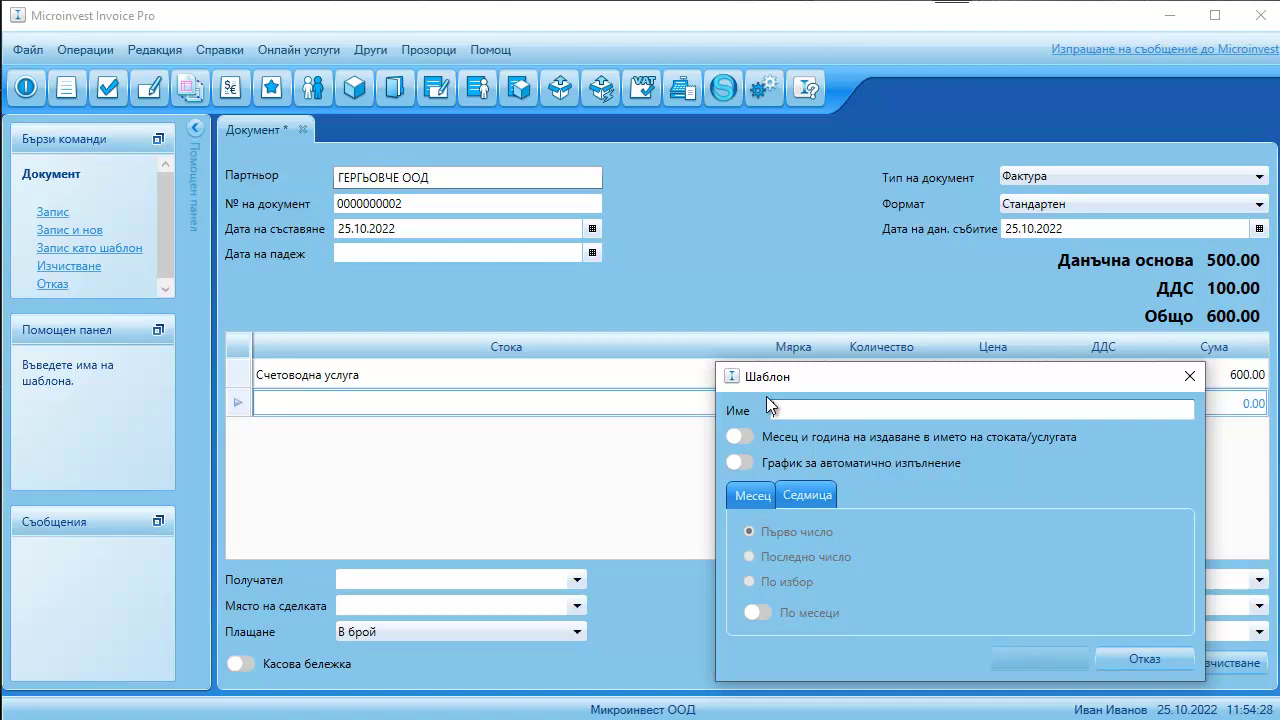
pyautogui.write('G')
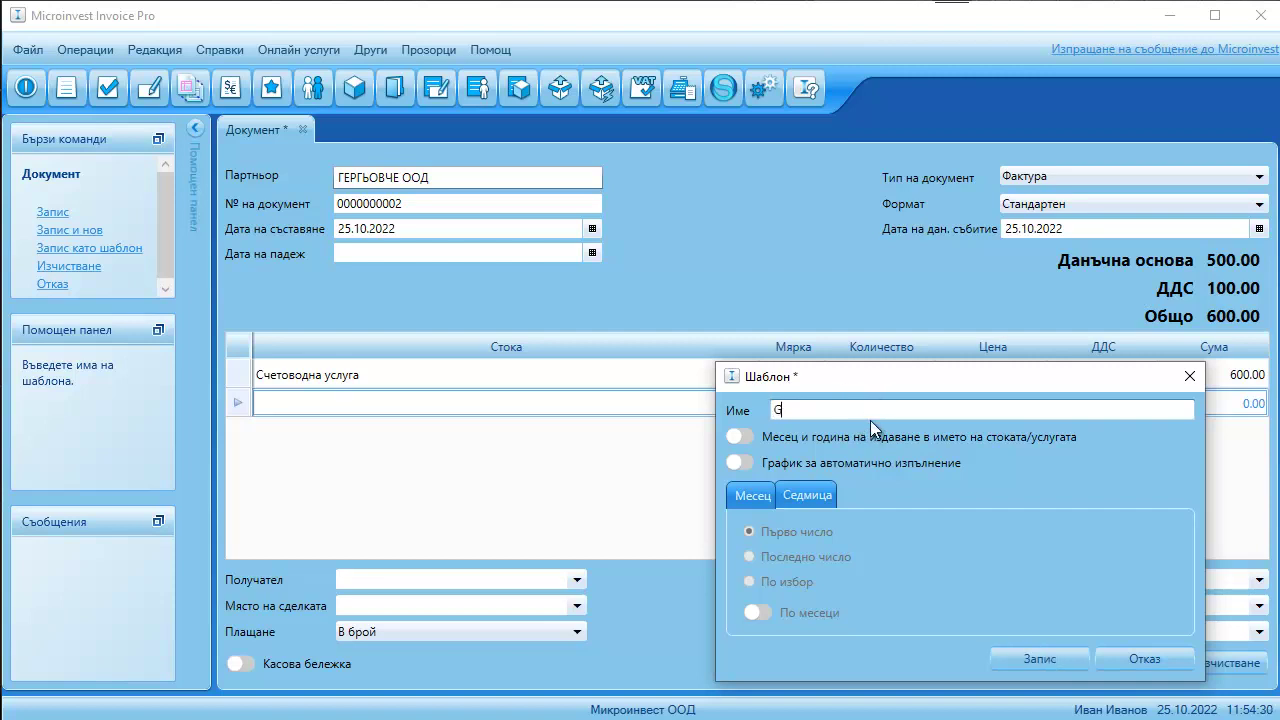
pyautogui.press('BackSpace')
pyautogui.write('Гергьовче')
pyautogui.click(745, 436)
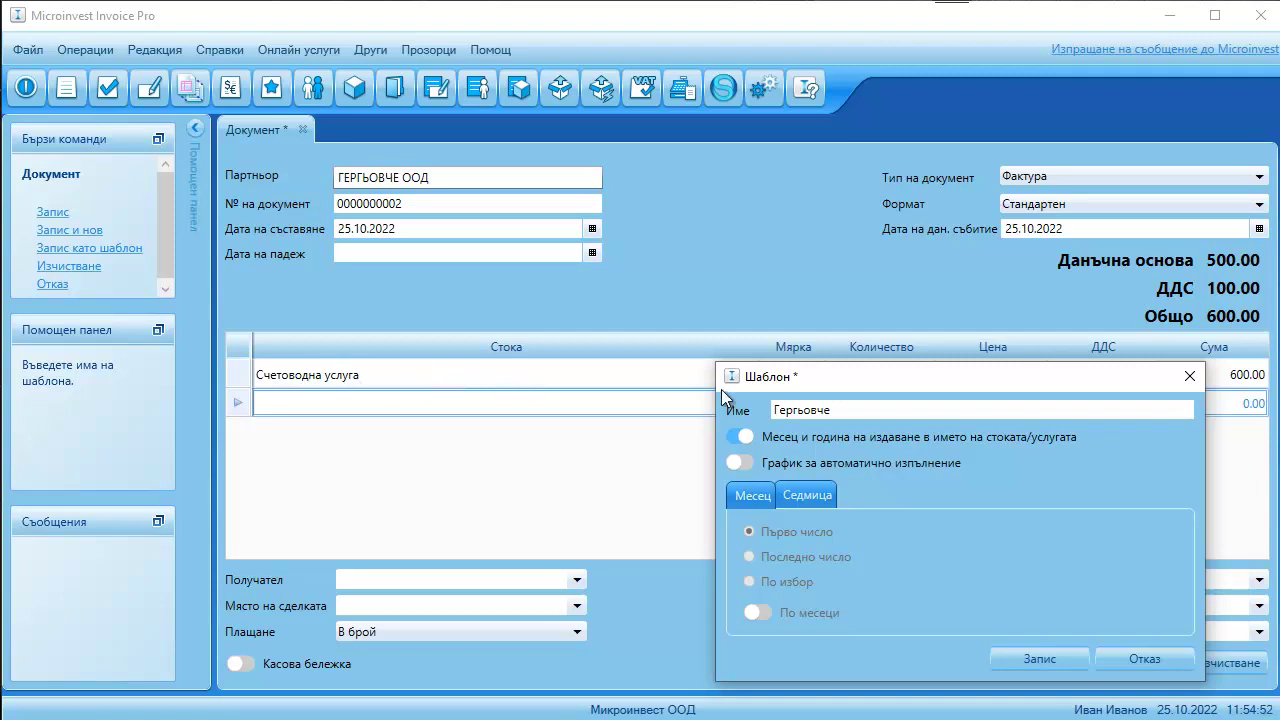
# - Turn on automatic issuing on day 25 of every month
pyautogui.click(736, 458)
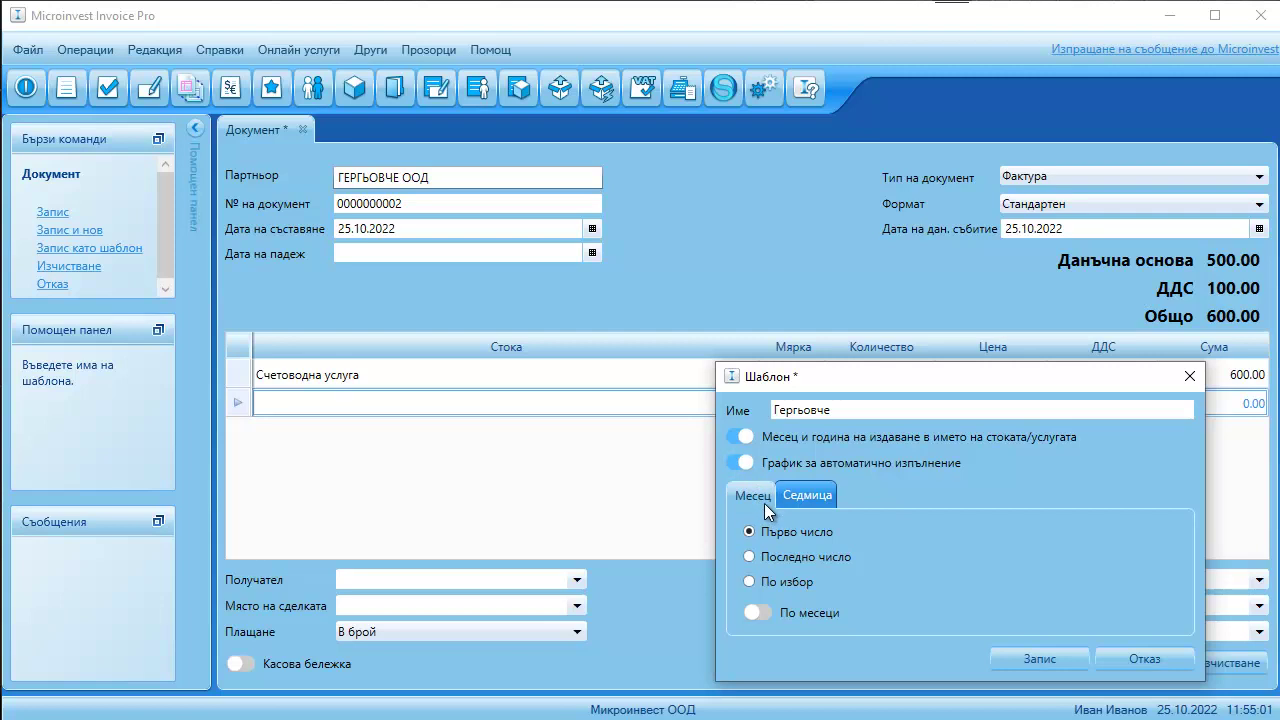
pyautogui.click(799, 499)
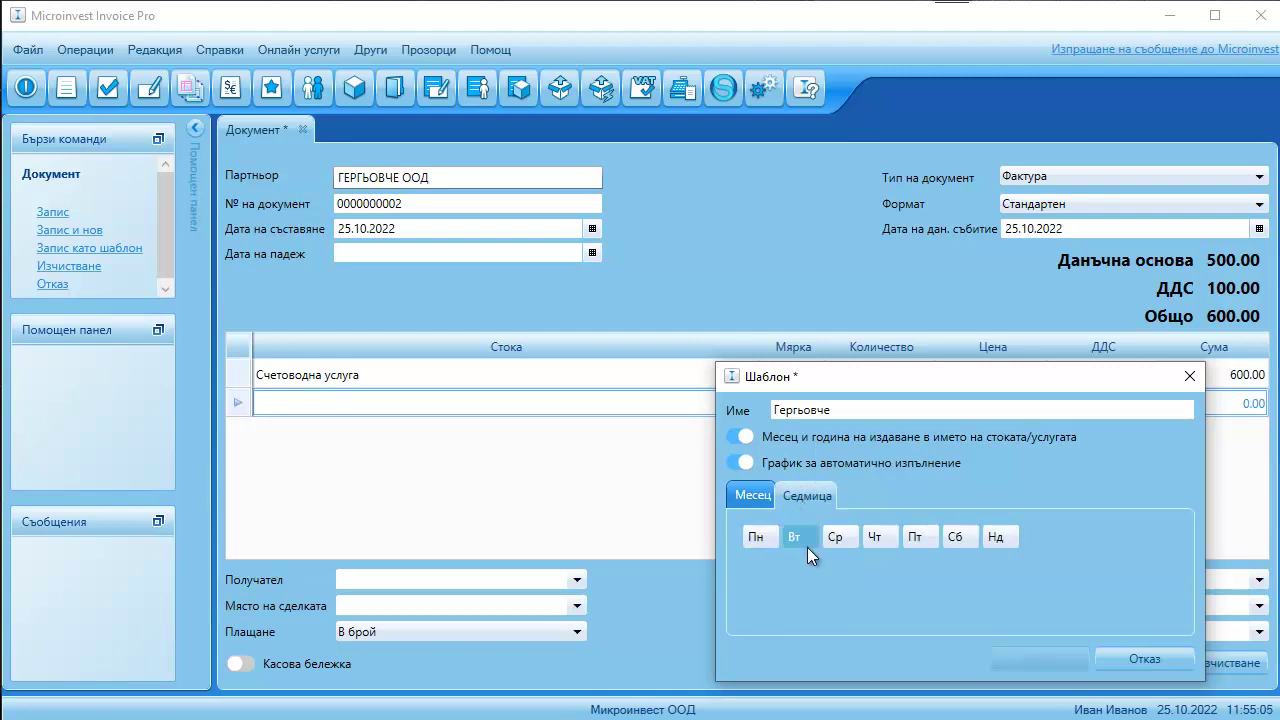
pyautogui.click(809, 540)
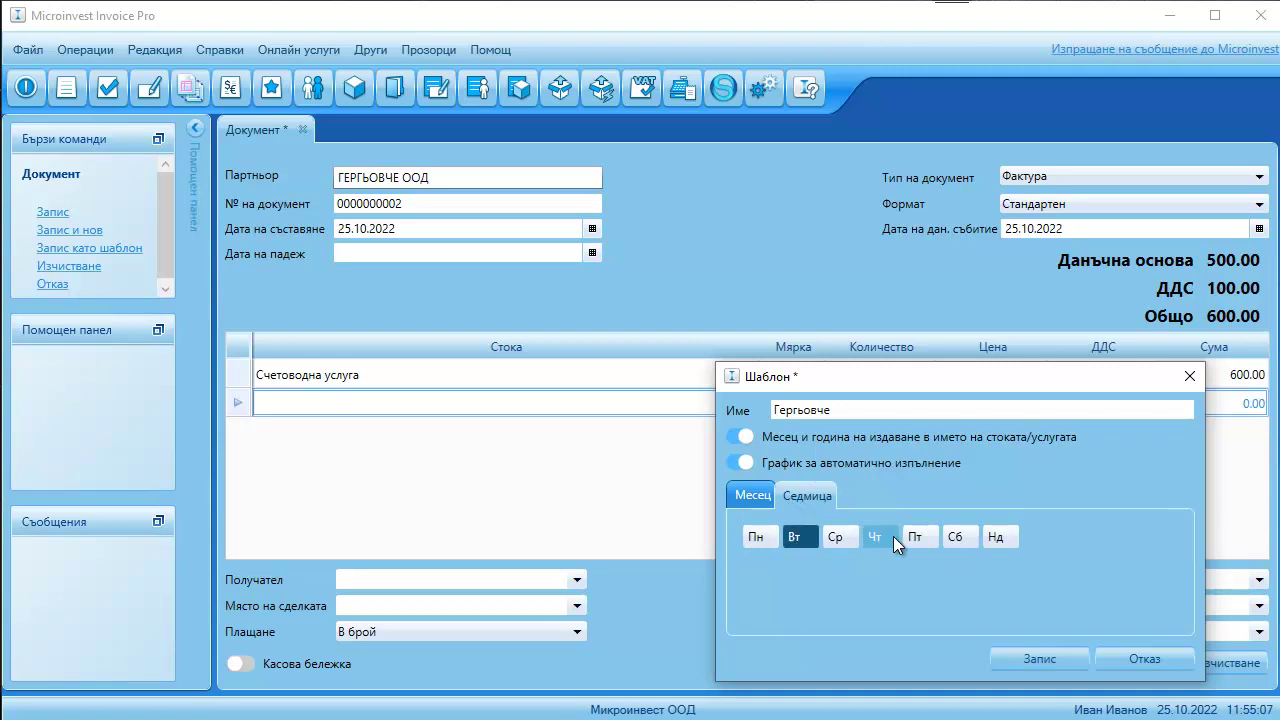
pyautogui.click(750, 497)
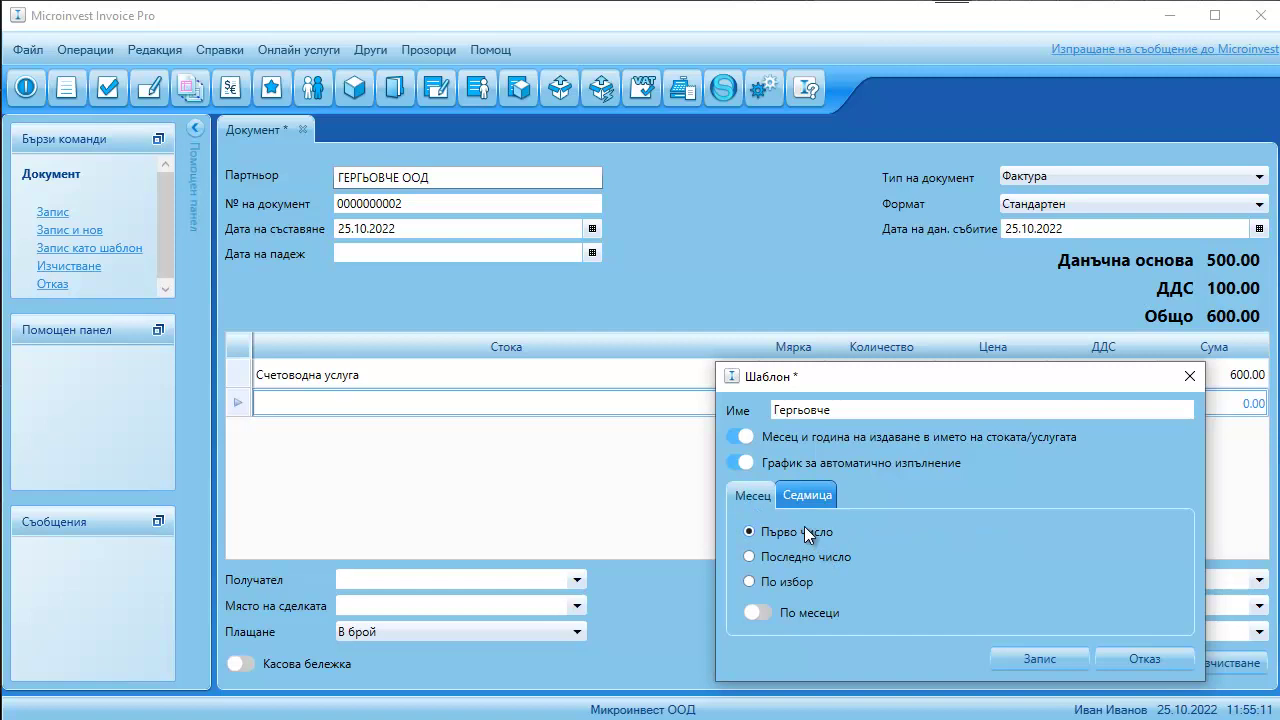
pyautogui.click(800, 555)
pyautogui.click(789, 580)
pyautogui.click(880, 582)
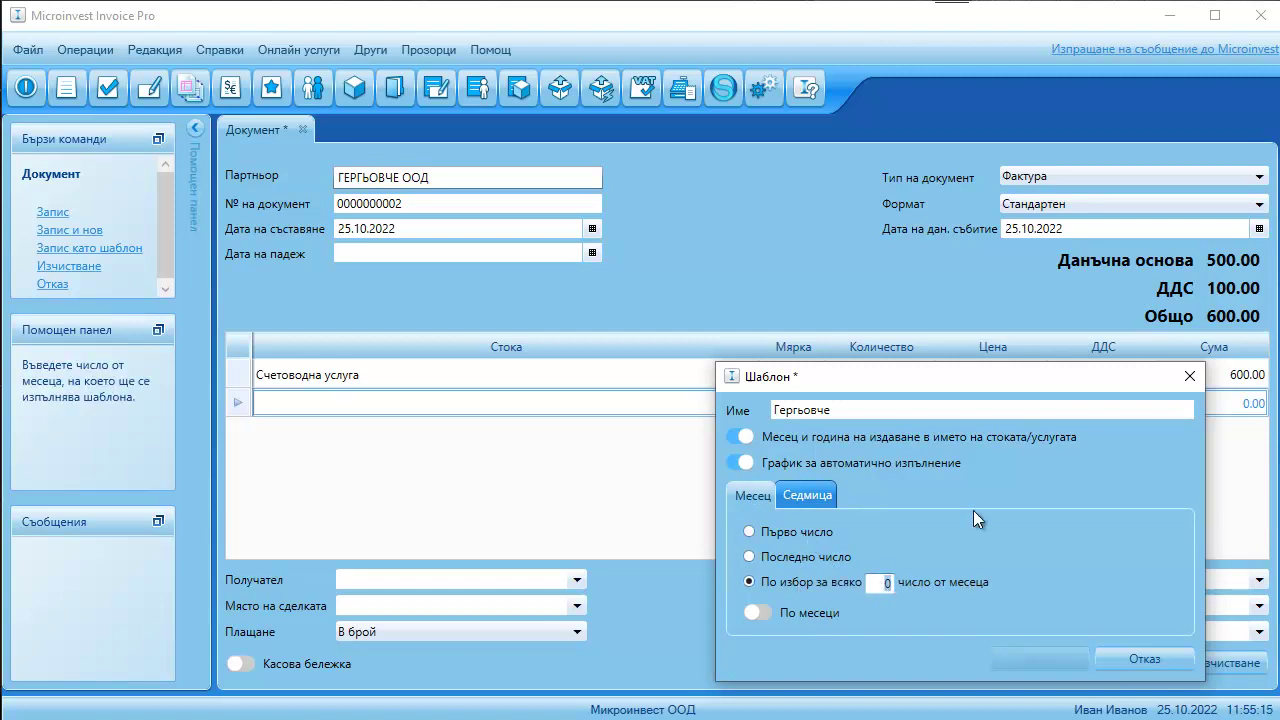
pyautogui.write('25')
pyautogui.click(945, 556)
pyautogui.click(808, 581)
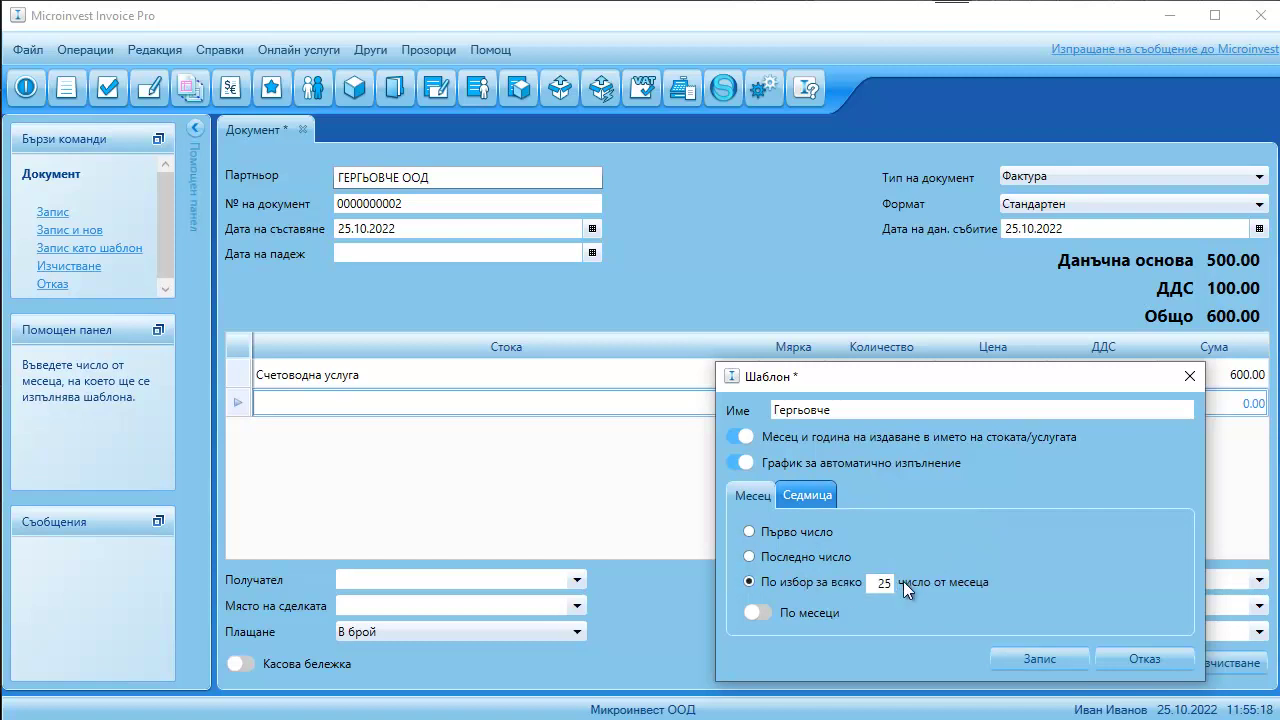
# - Leave the schedule unrestricted by month and save the Гергьовче template
pyautogui.click(763, 614)
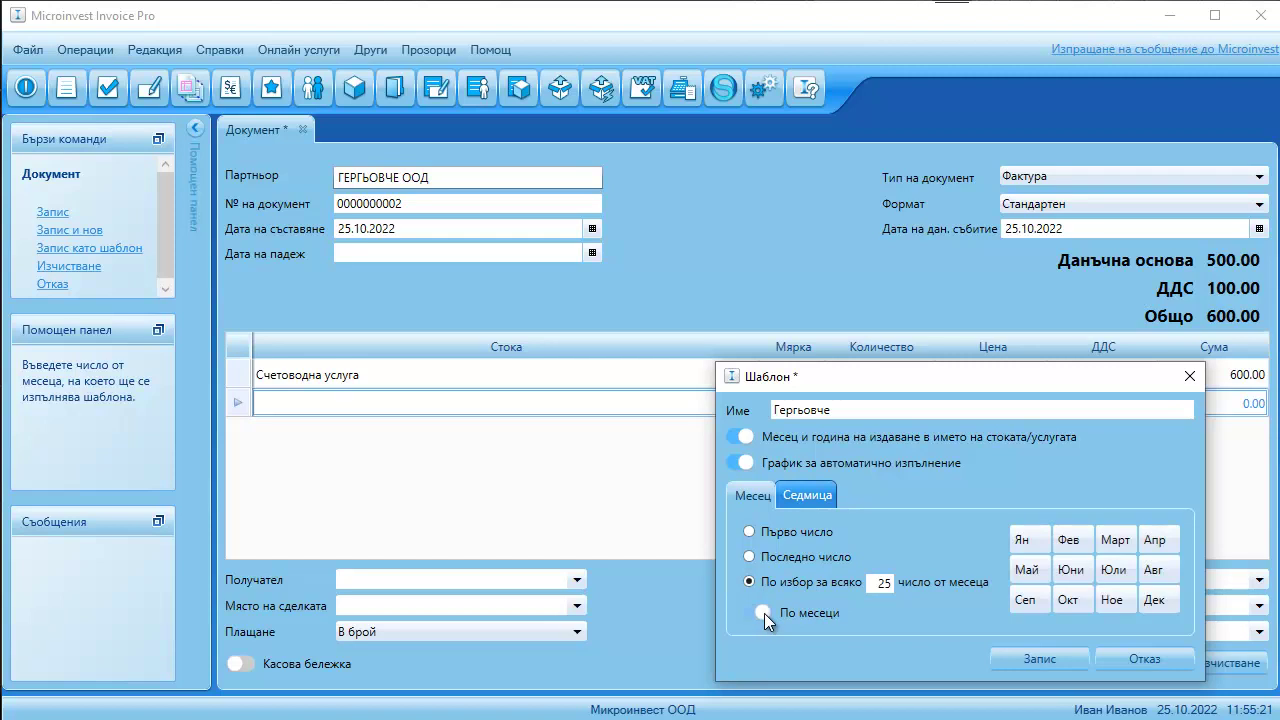
pyautogui.click(1027, 547)
pyautogui.click(1040, 601)
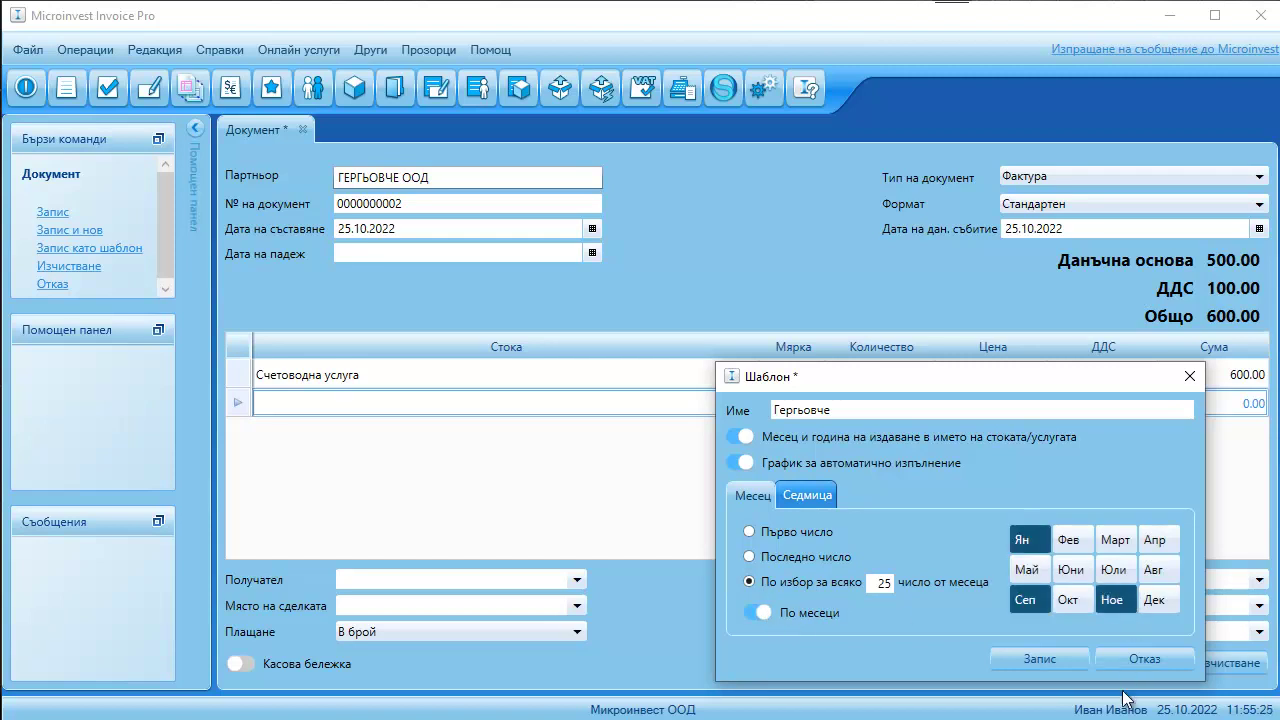
pyautogui.click(1110, 572)
pyautogui.click(1116, 540)
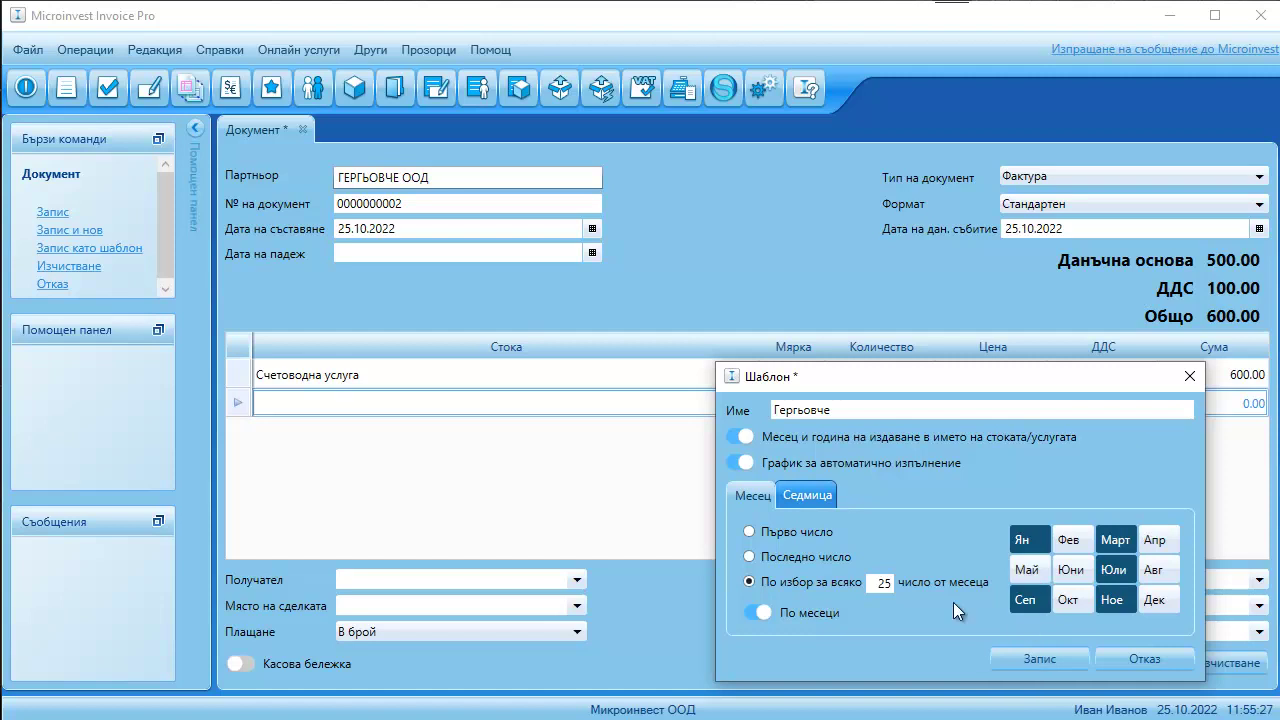
pyautogui.click(756, 612)
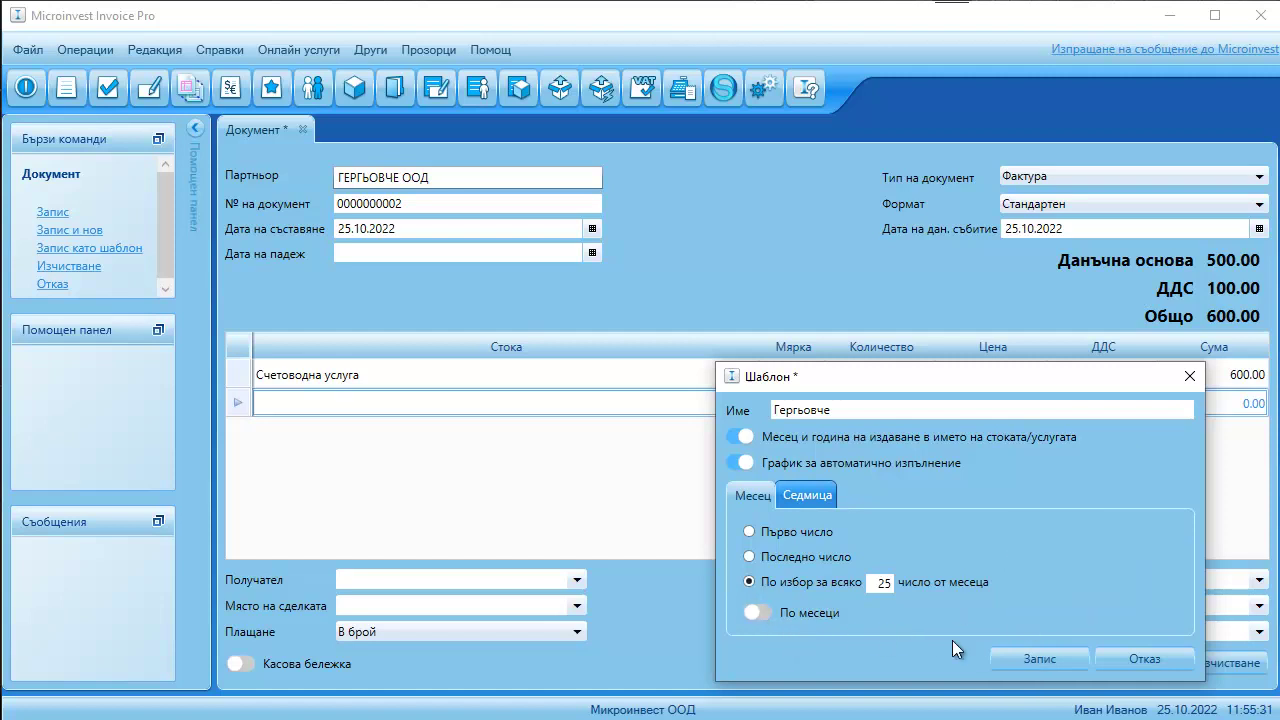
pyautogui.click(1035, 657)
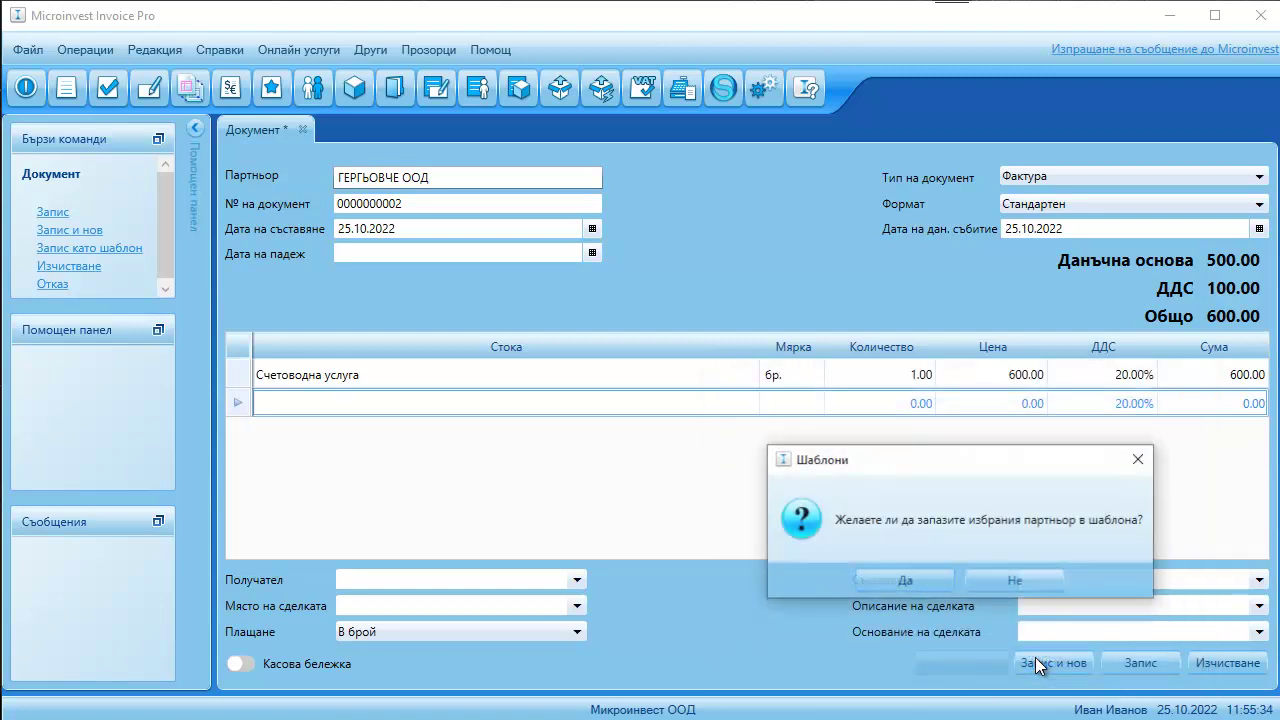
# - Keep the partner in the template and discard the unsaved invoice draft
pyautogui.click(930, 580)
pyautogui.click(108, 85)
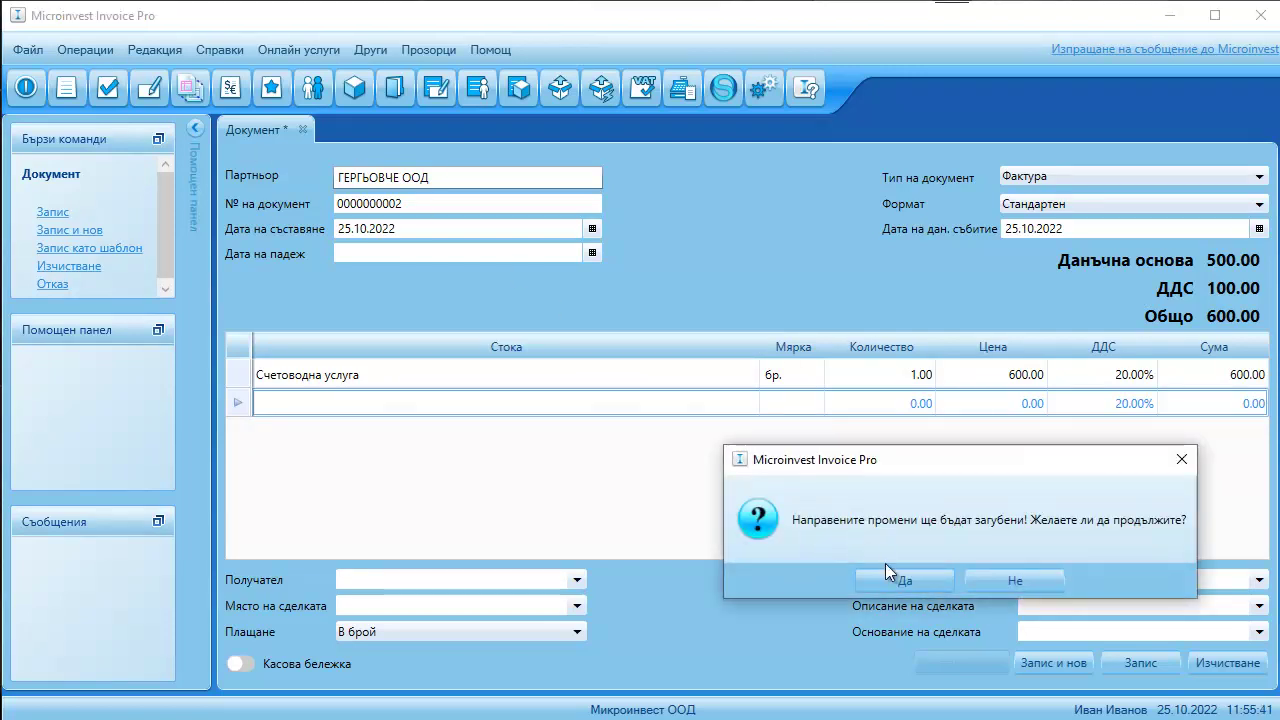
pyautogui.click(888, 575)
# - Check that Гергьовче (600.00, ГЕРГЬОВЧЕ ООД) appears in the templates list
pyautogui.click(89, 52)
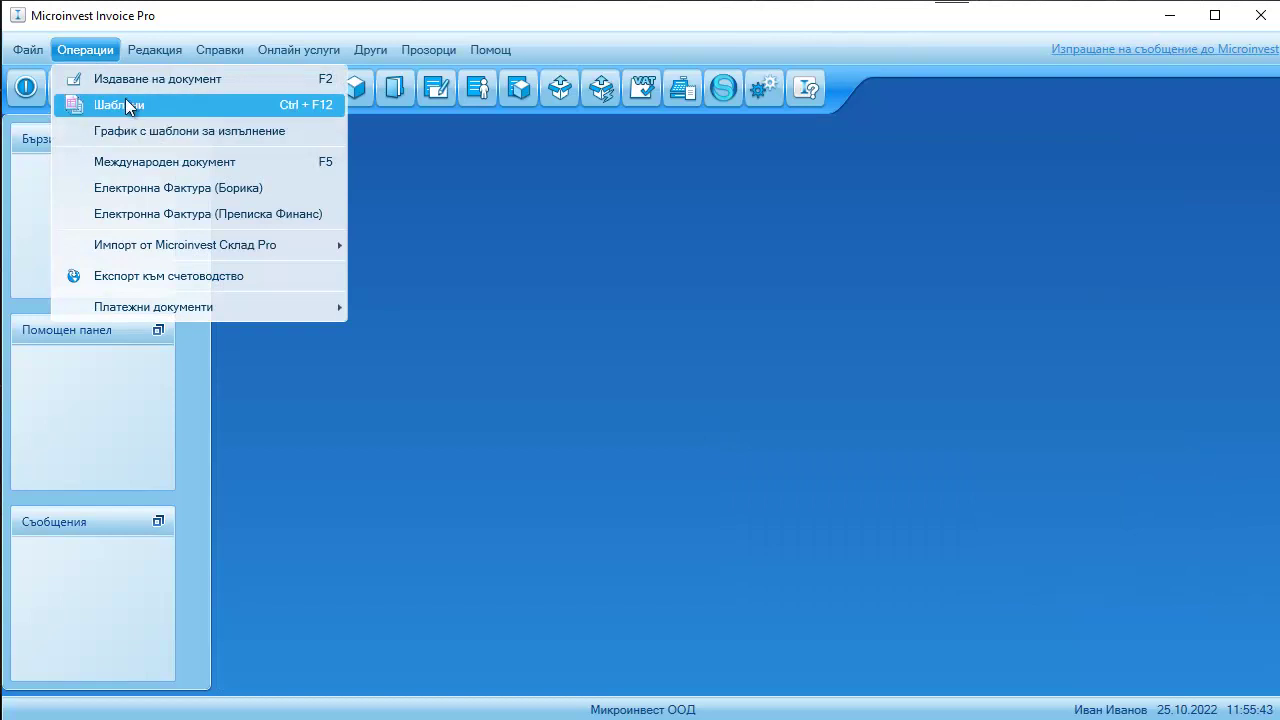
pyautogui.click(119, 106)
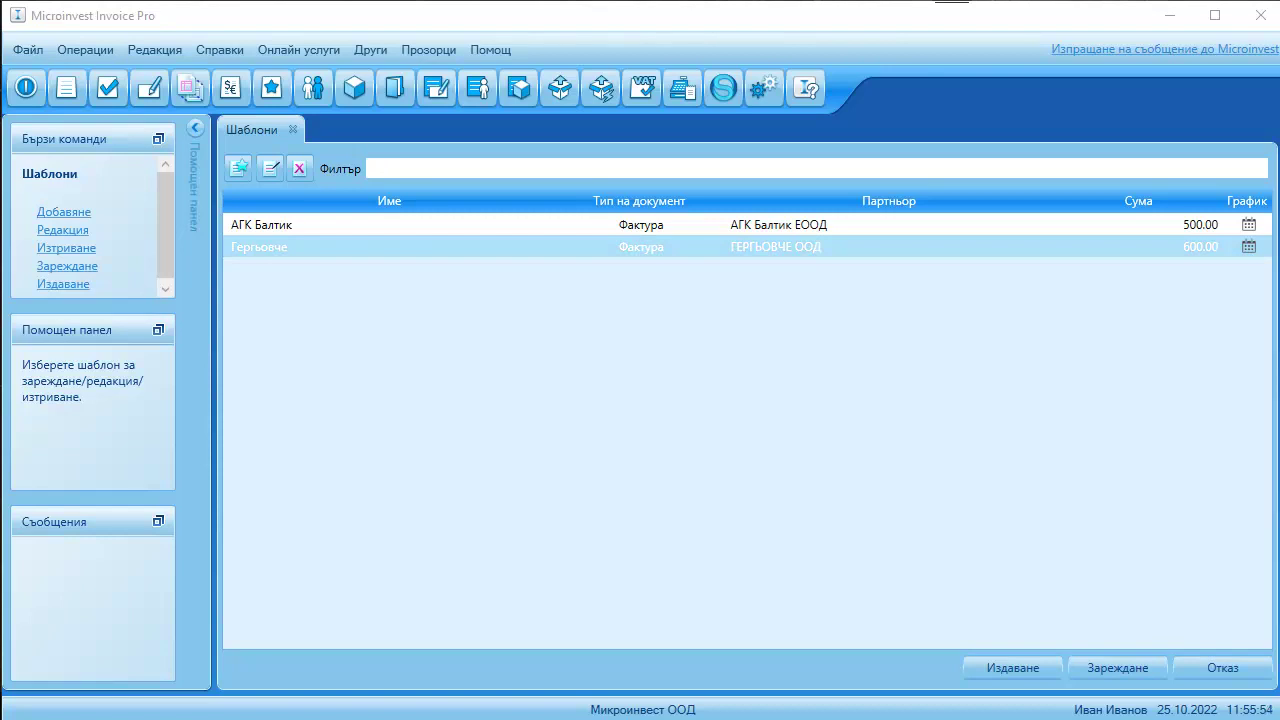
pyautogui.click(85, 49)
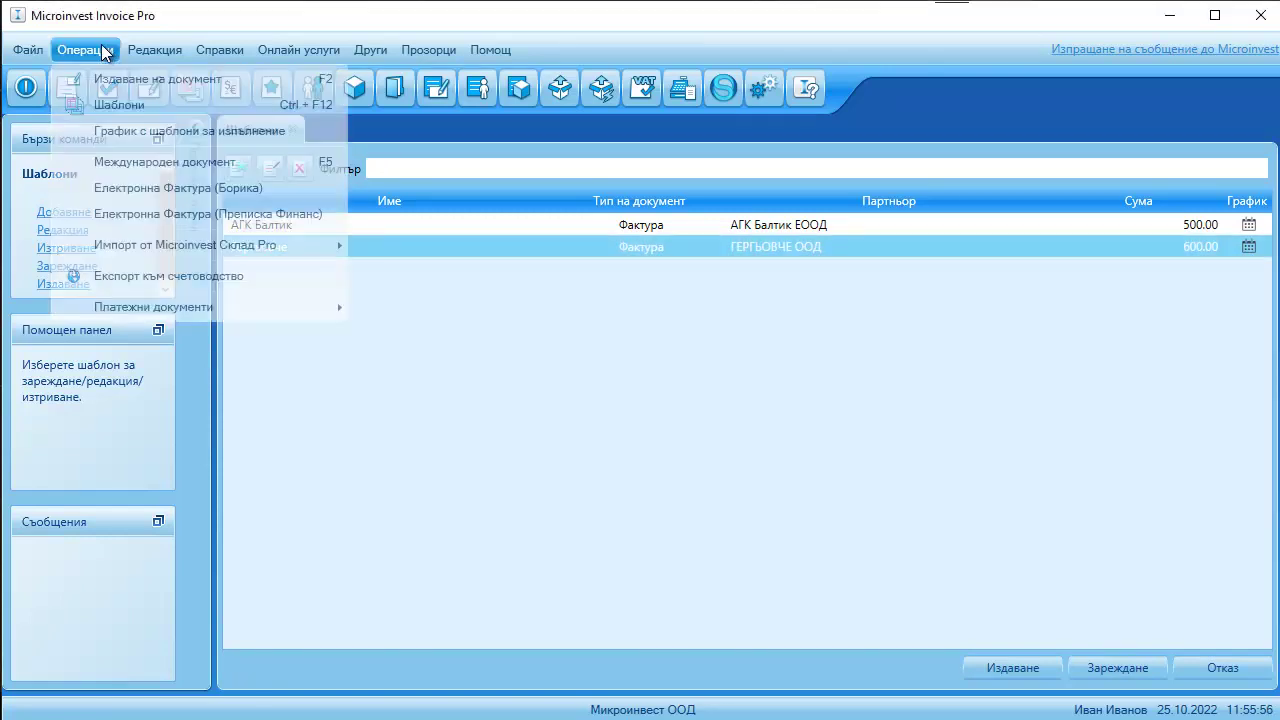
# - Issue an invoice from the Гергьовче template due today in the execution schedule
pyautogui.click(467, 217)
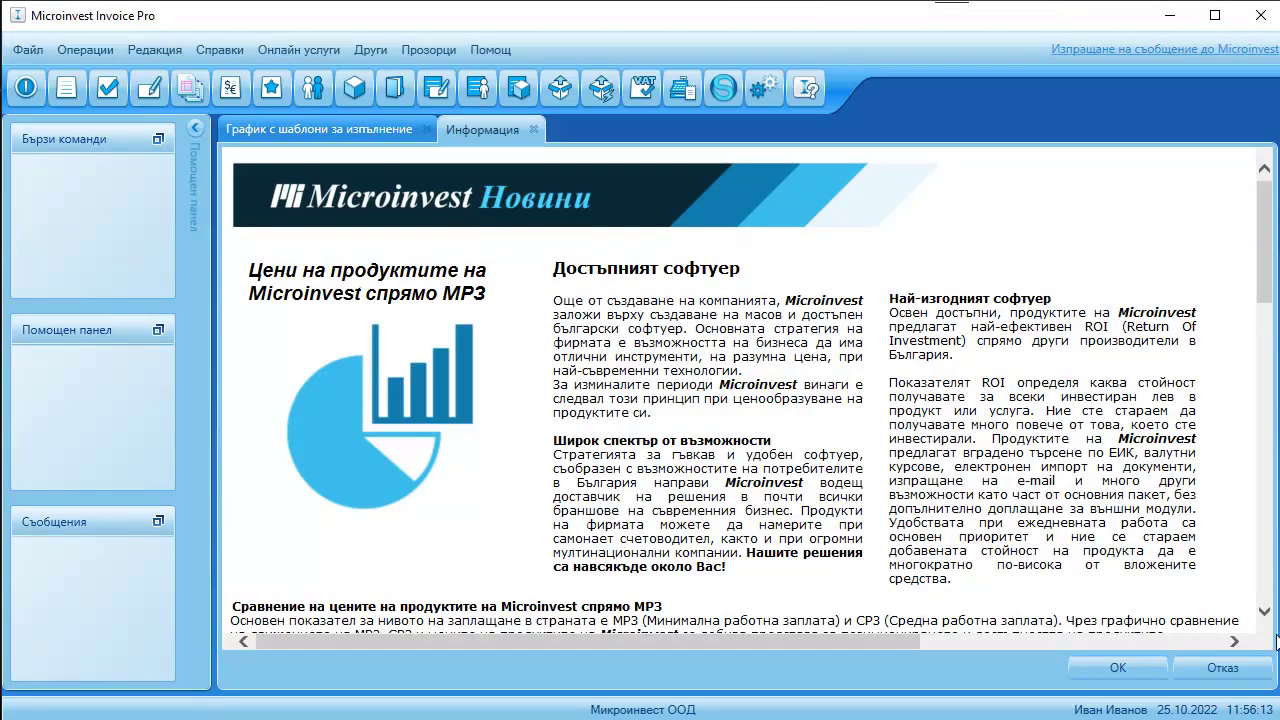
pyautogui.click(1096, 668)
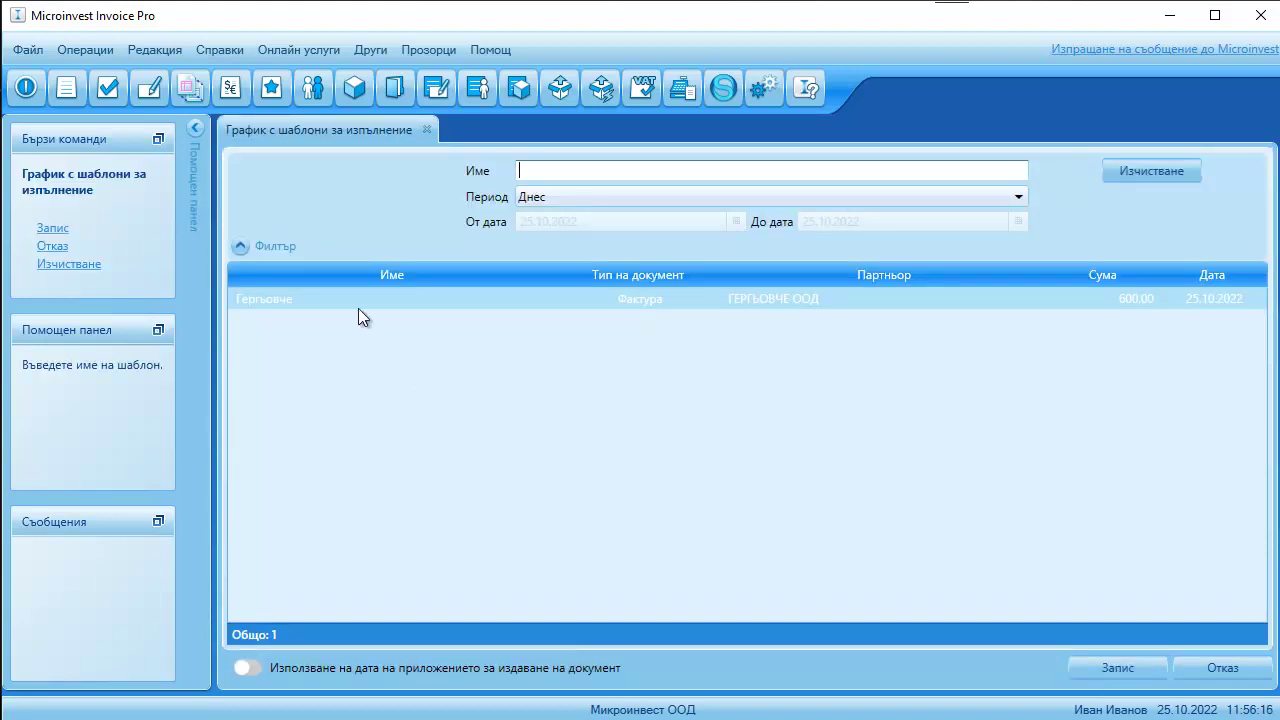
pyautogui.click(298, 296)
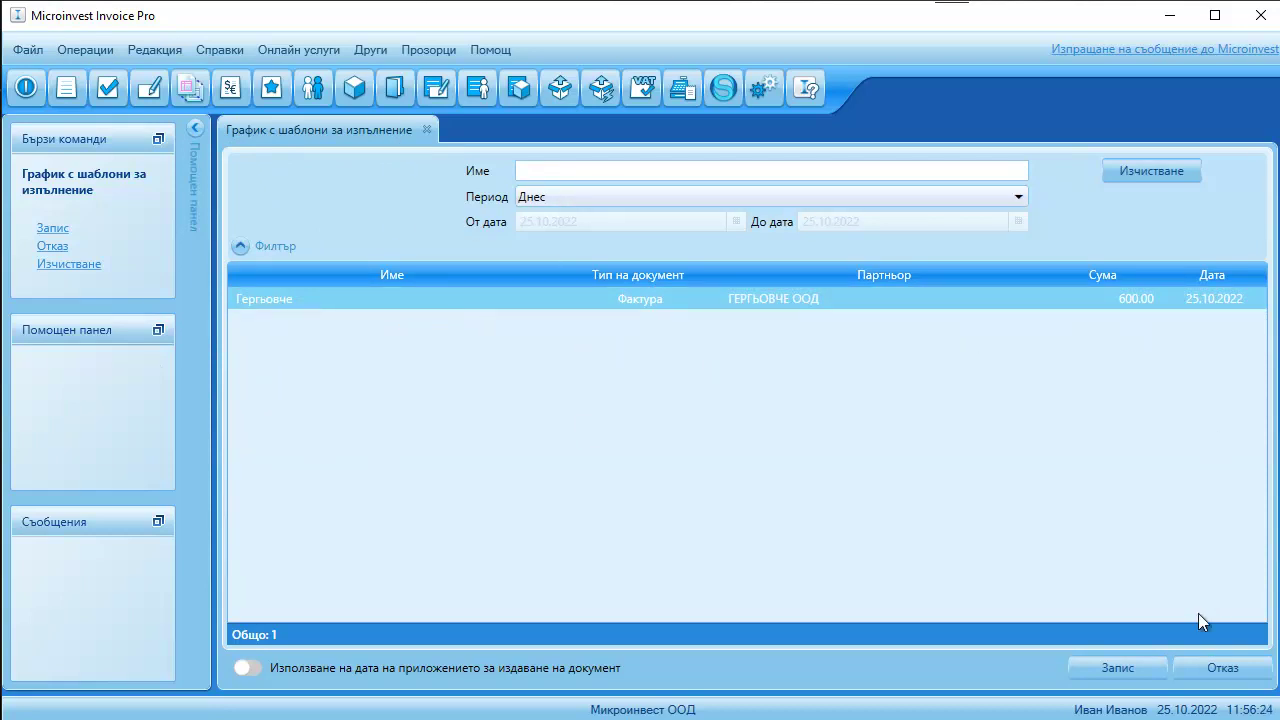
pyautogui.click(1131, 664)
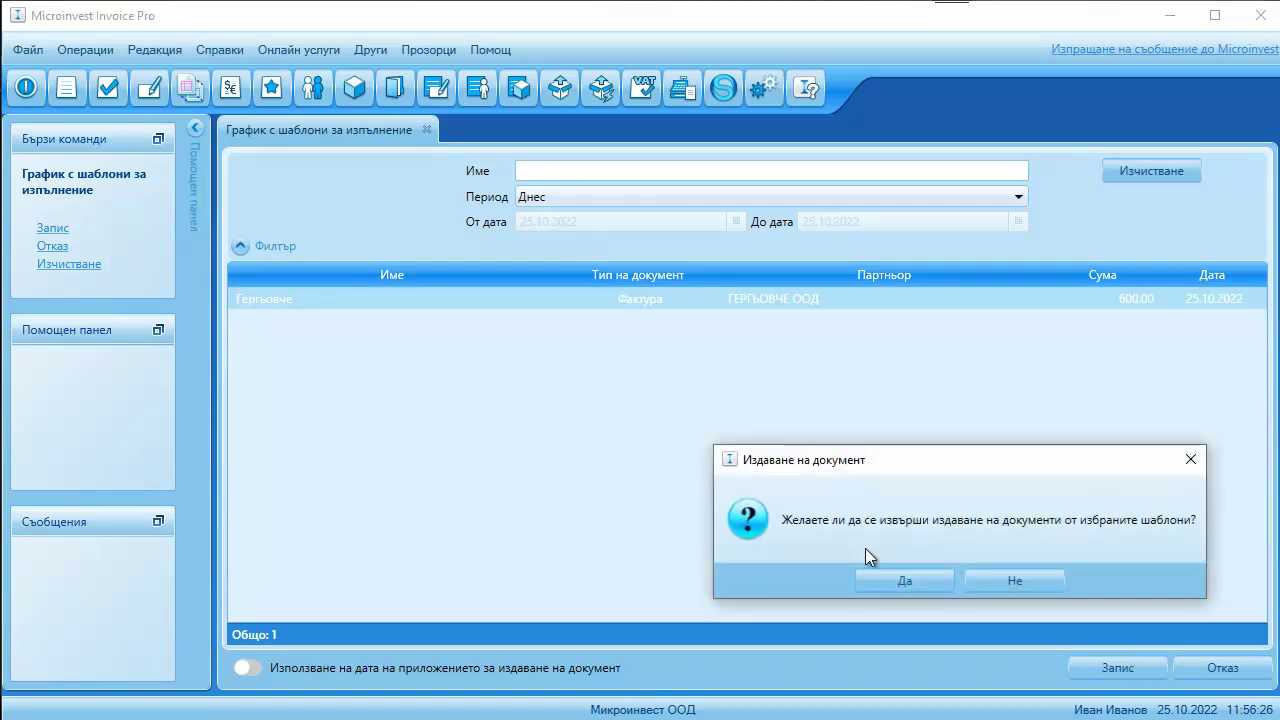
pyautogui.click(893, 582)
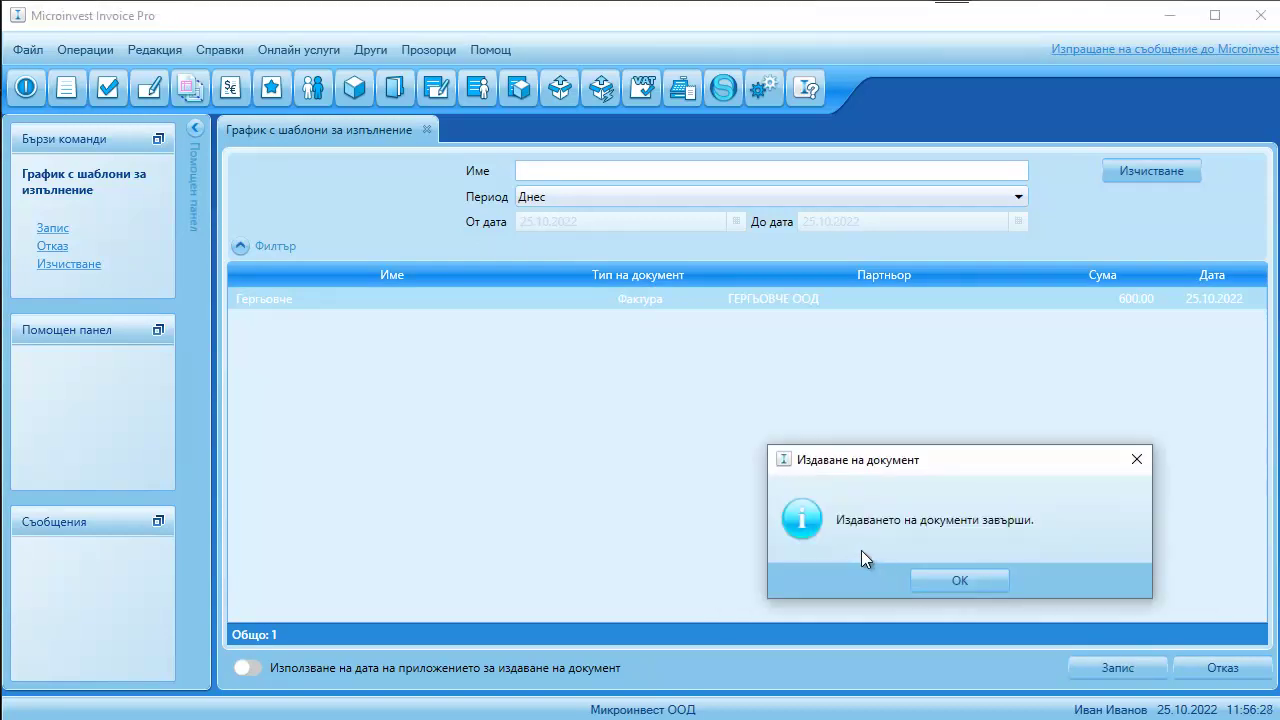
pyautogui.click(910, 580)
pyautogui.click(426, 130)
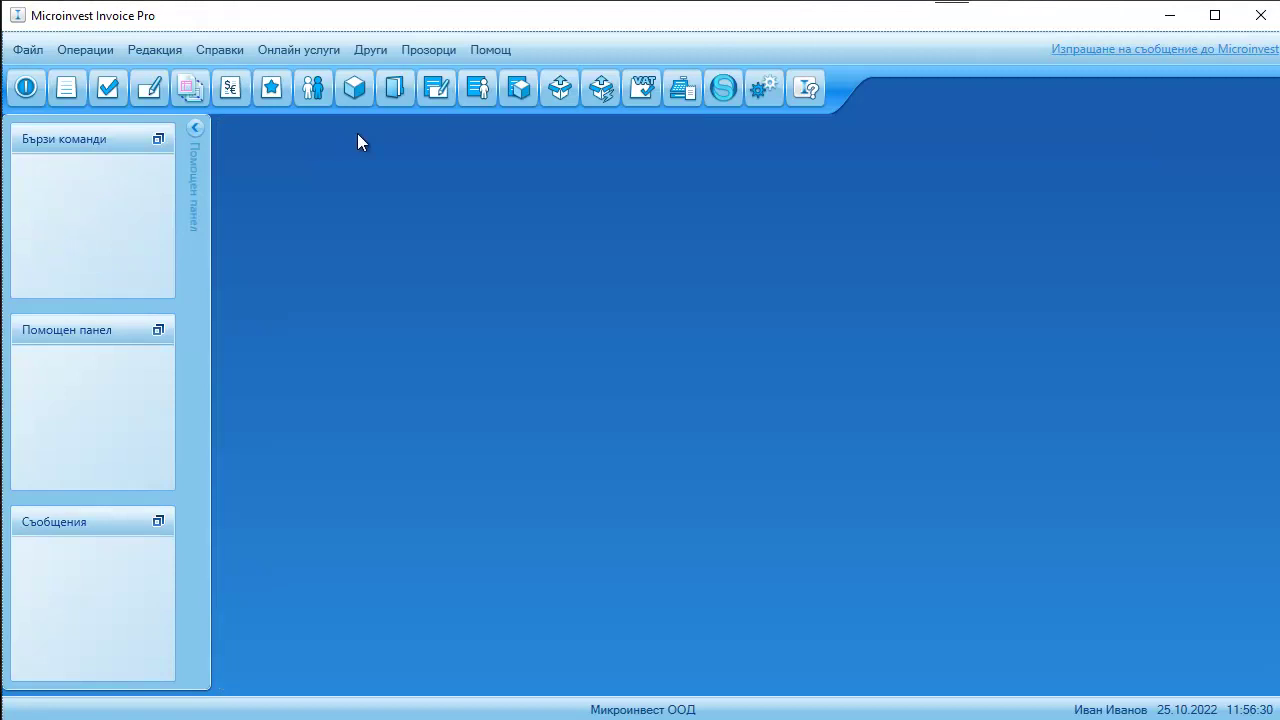
pyautogui.click(103, 50)
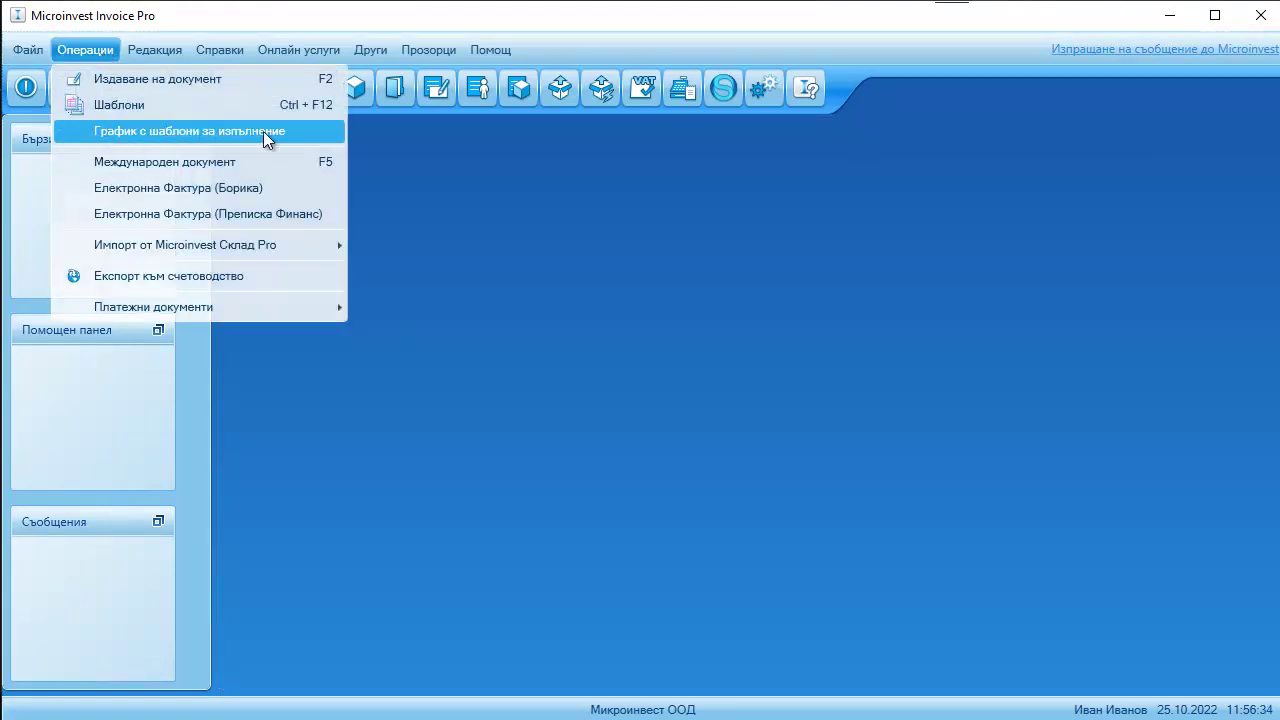
pyautogui.moveTo(164, 53)
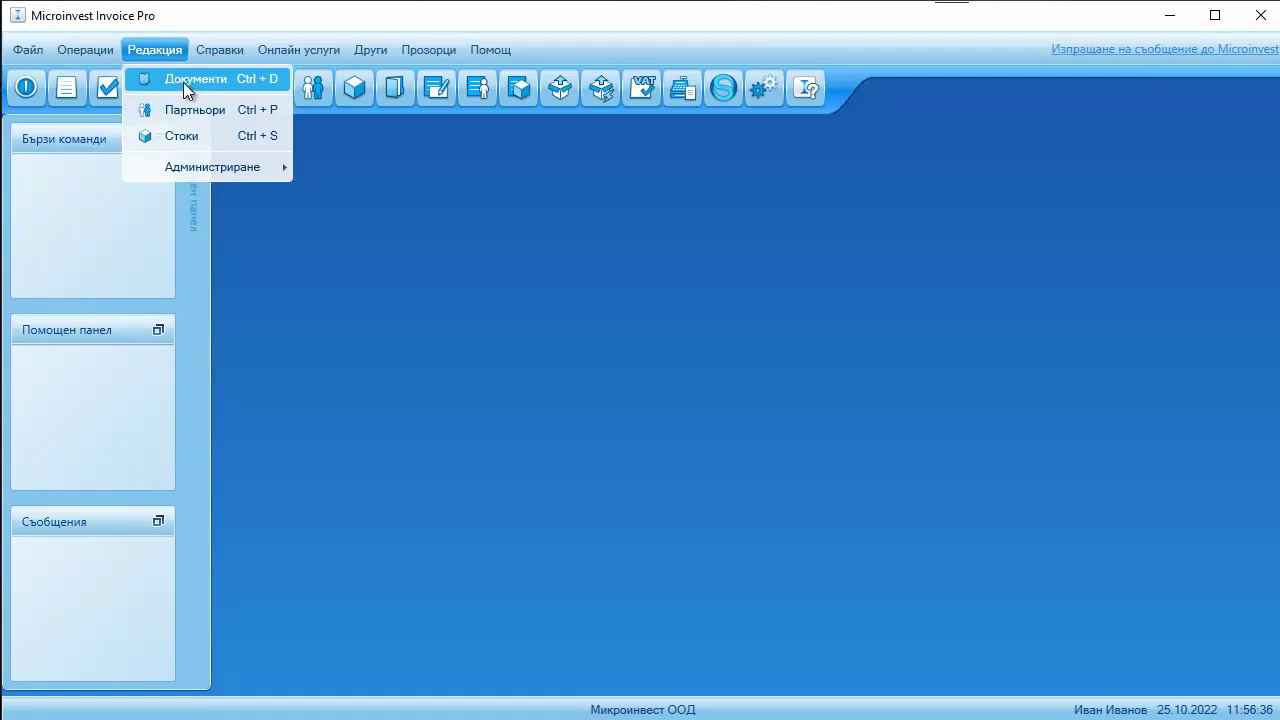
pyautogui.click(181, 83)
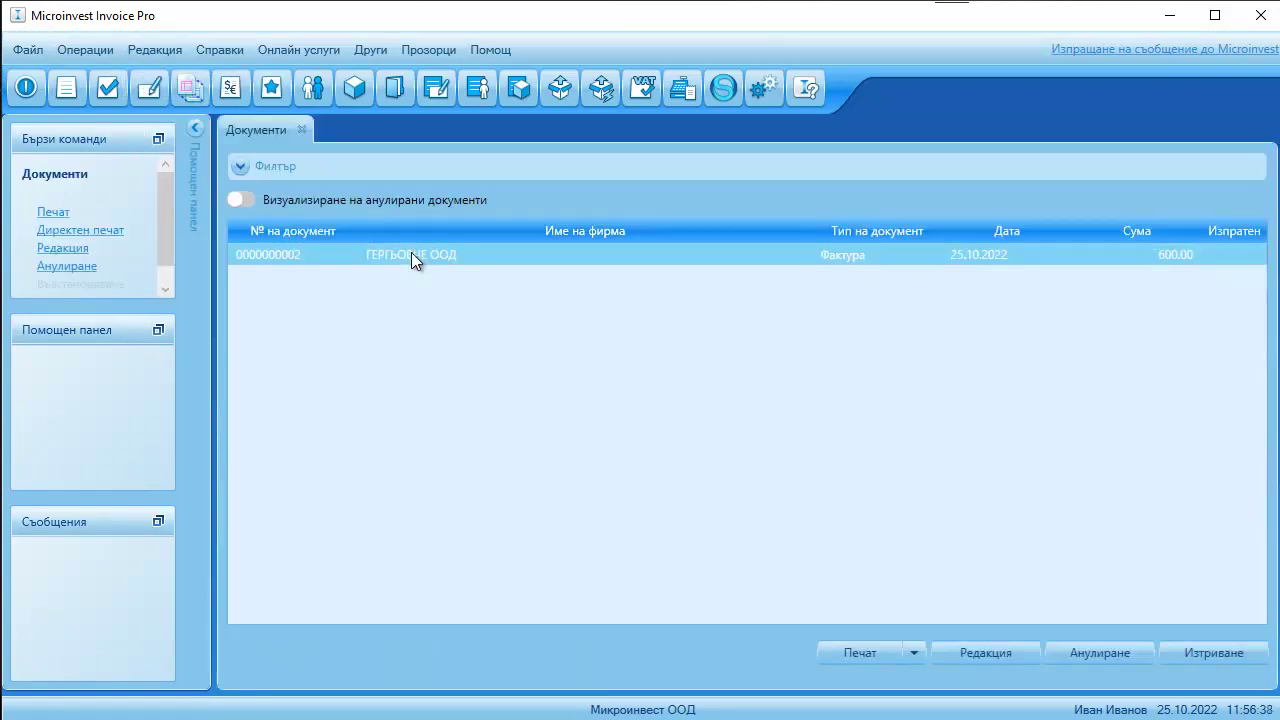
pyautogui.click(870, 655)
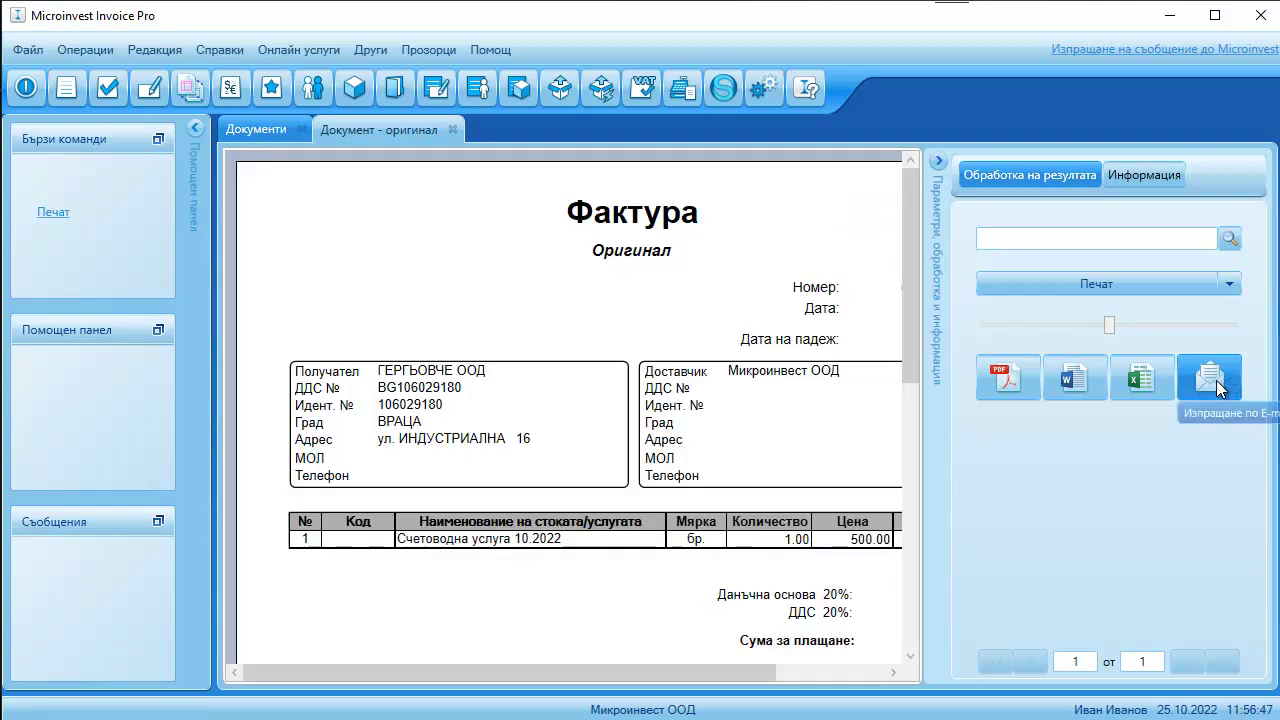
pyautogui.click(1216, 380)
pyautogui.click(1094, 471)
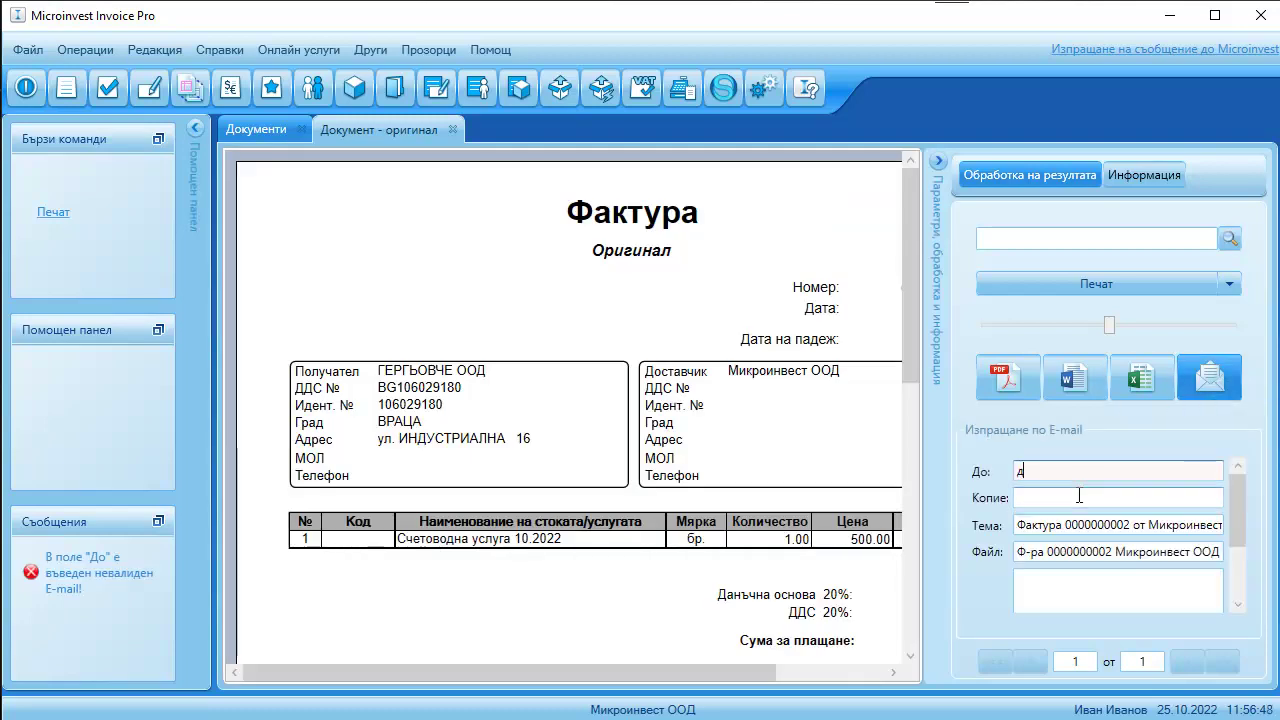
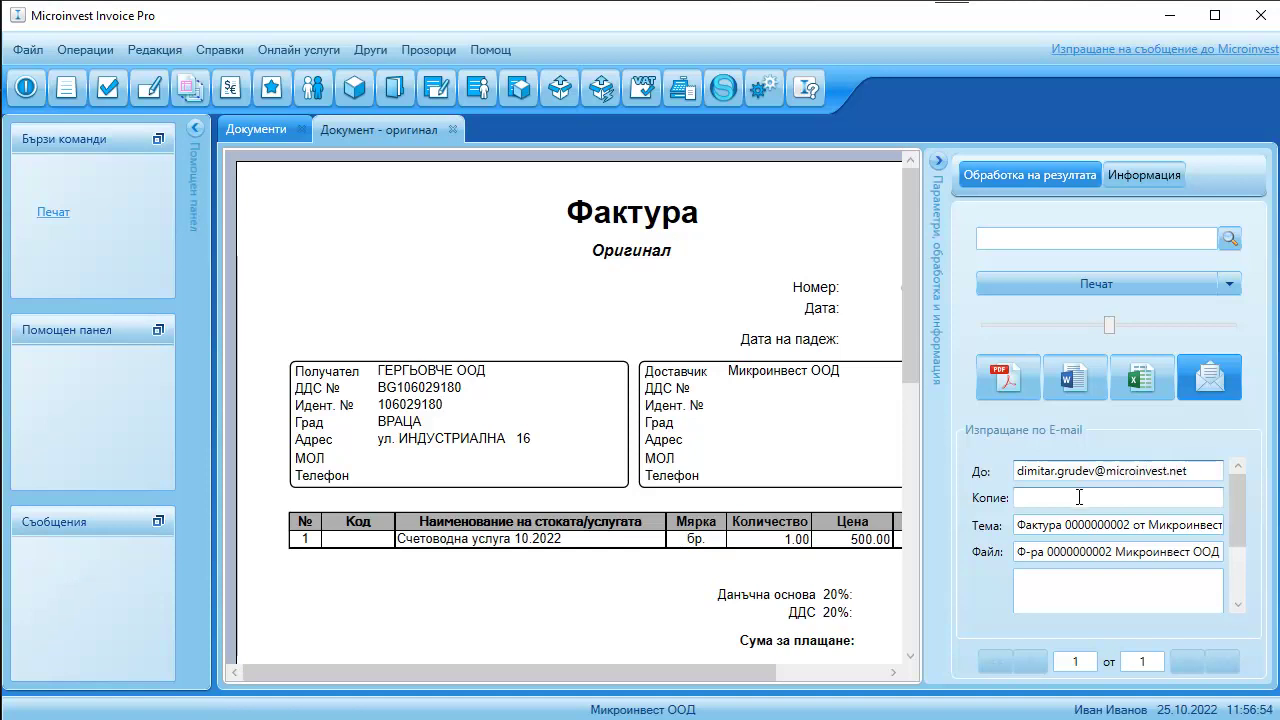
pyautogui.scroll(-2, 1079, 496)
pyautogui.click(1110, 588)
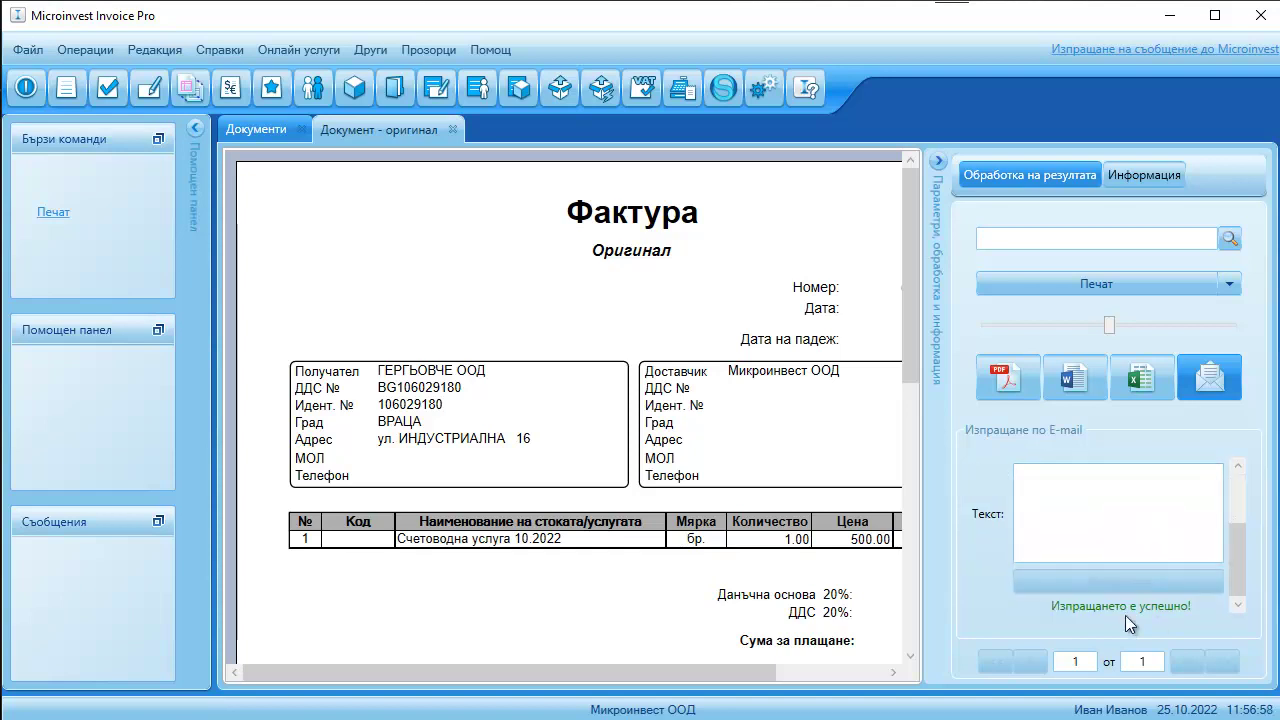
pyautogui.press('Escape')
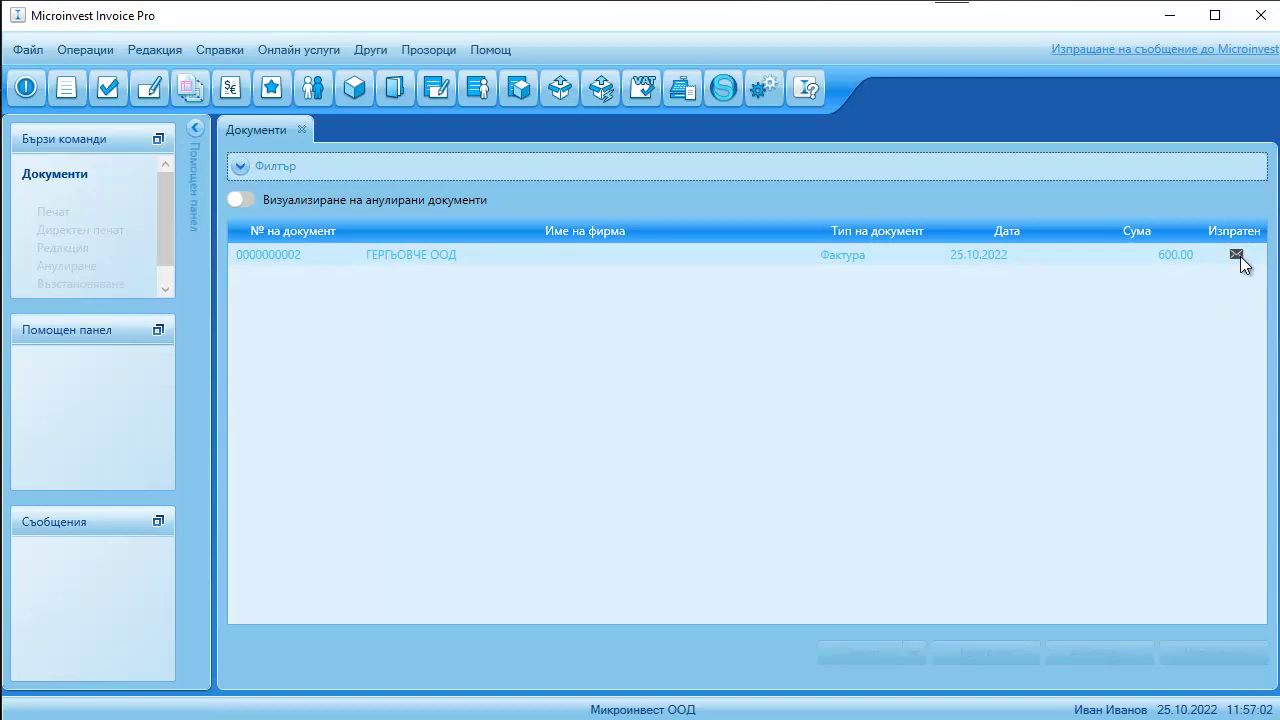
pyautogui.moveTo(1241, 260)
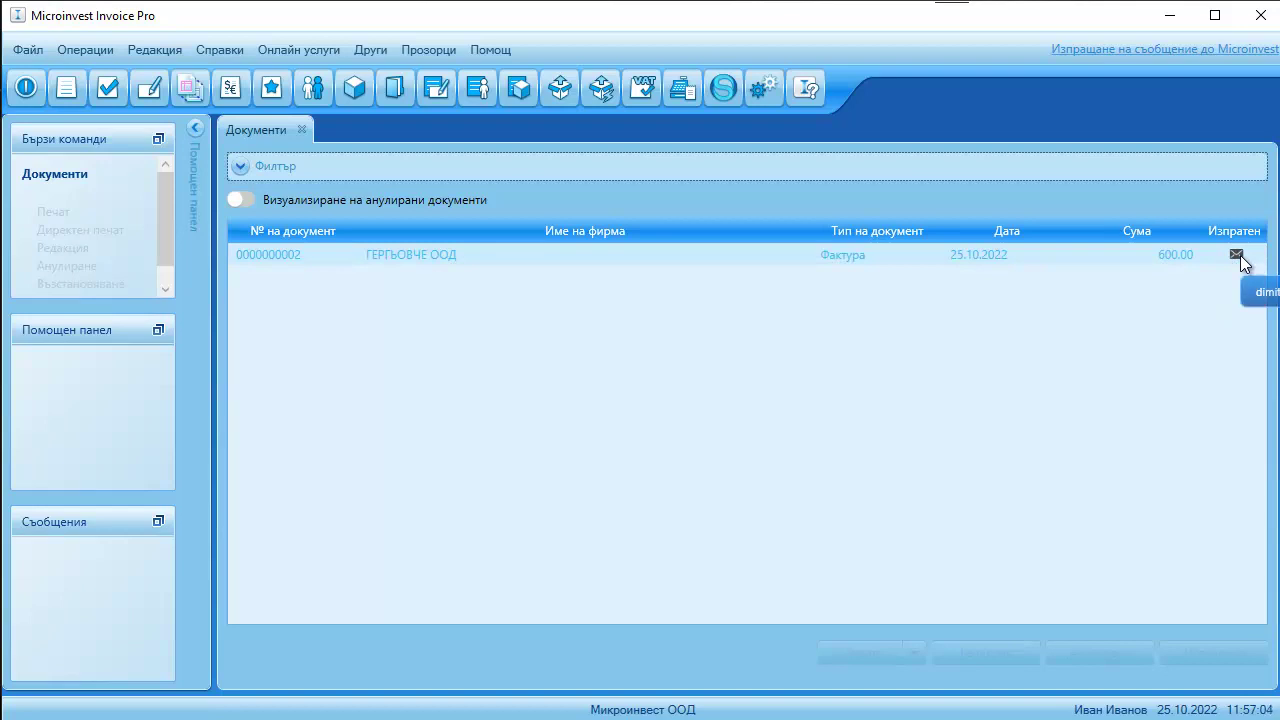